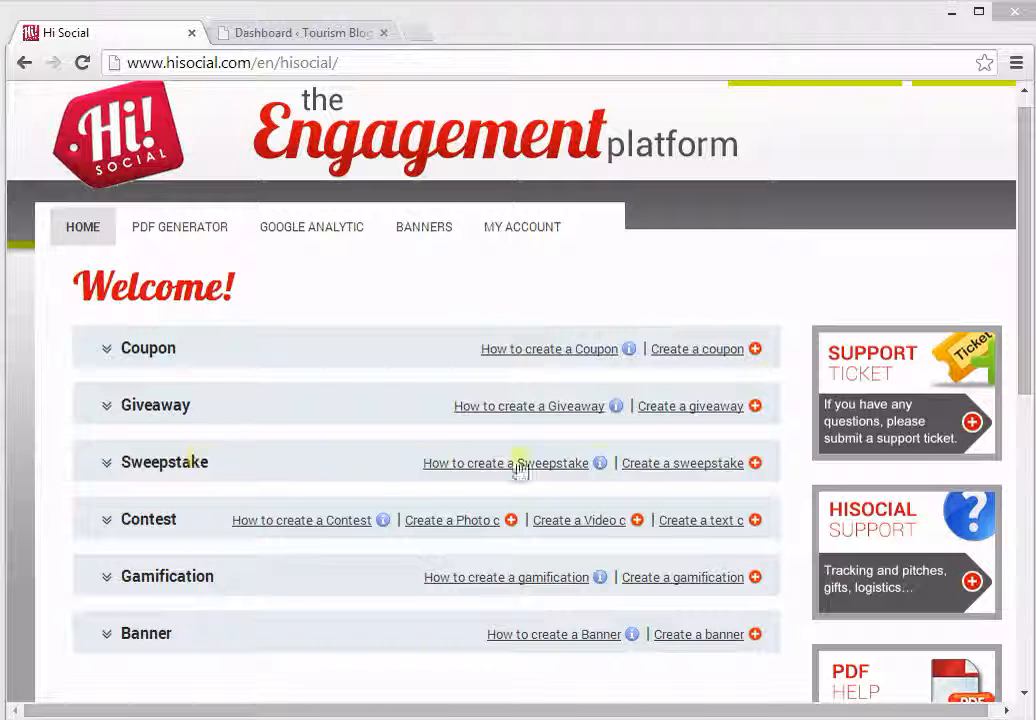
# Step: Start a new sweepstake with the campaign running from 2014-08-19 to 2014-08-26
pyautogui.click(752, 470)
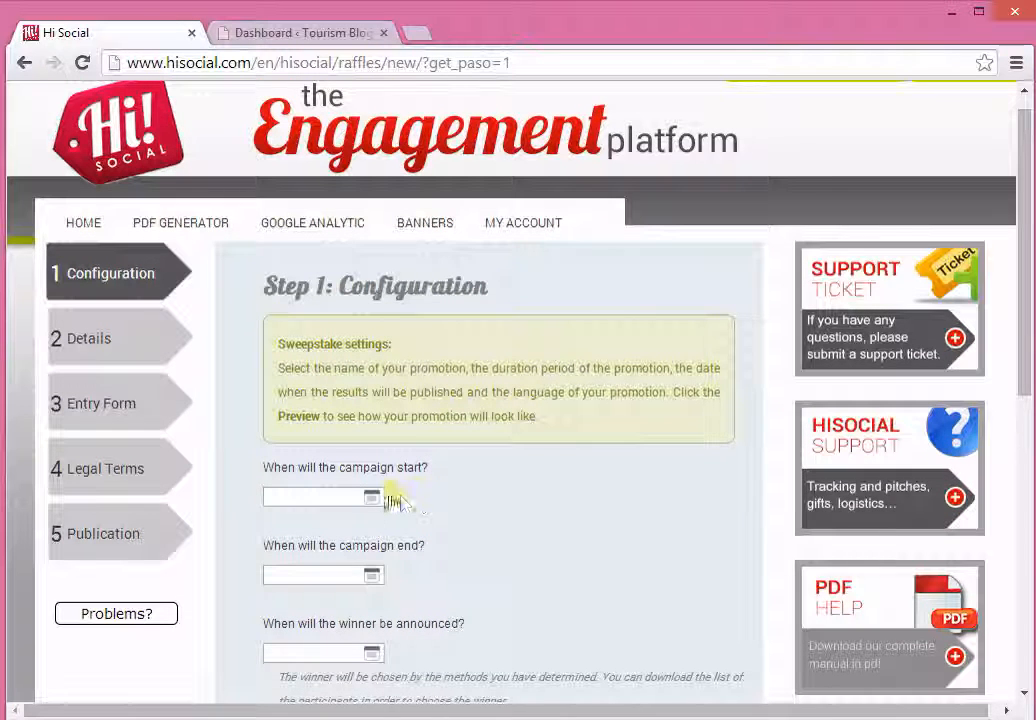
pyautogui.click(372, 497)
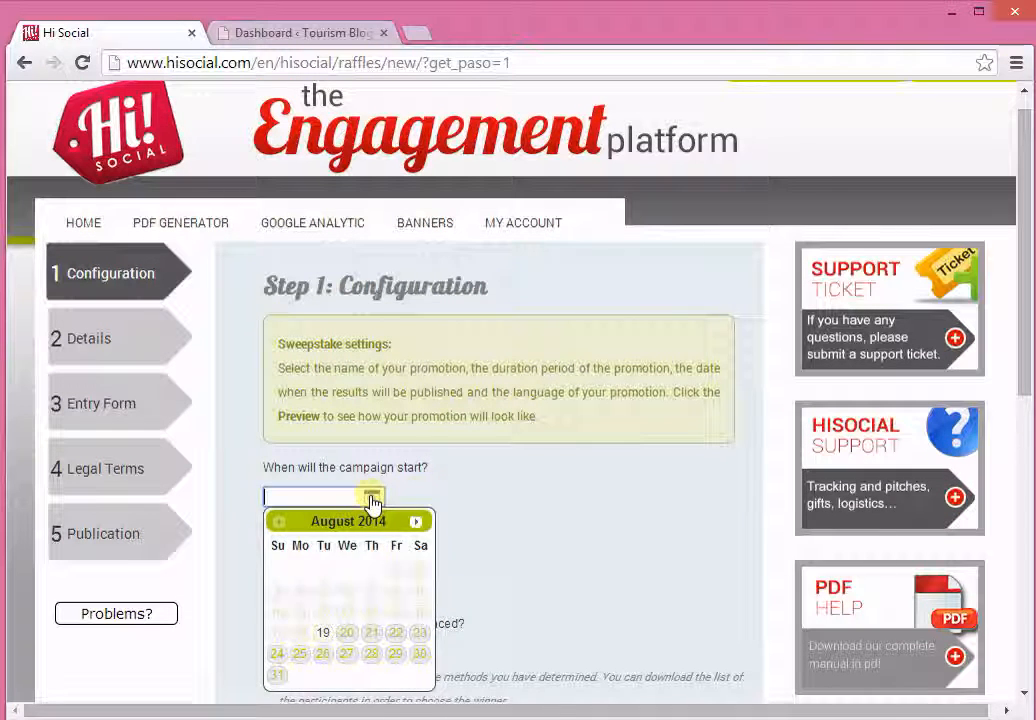
pyautogui.click(324, 633)
pyautogui.scroll(-1, 430, 595)
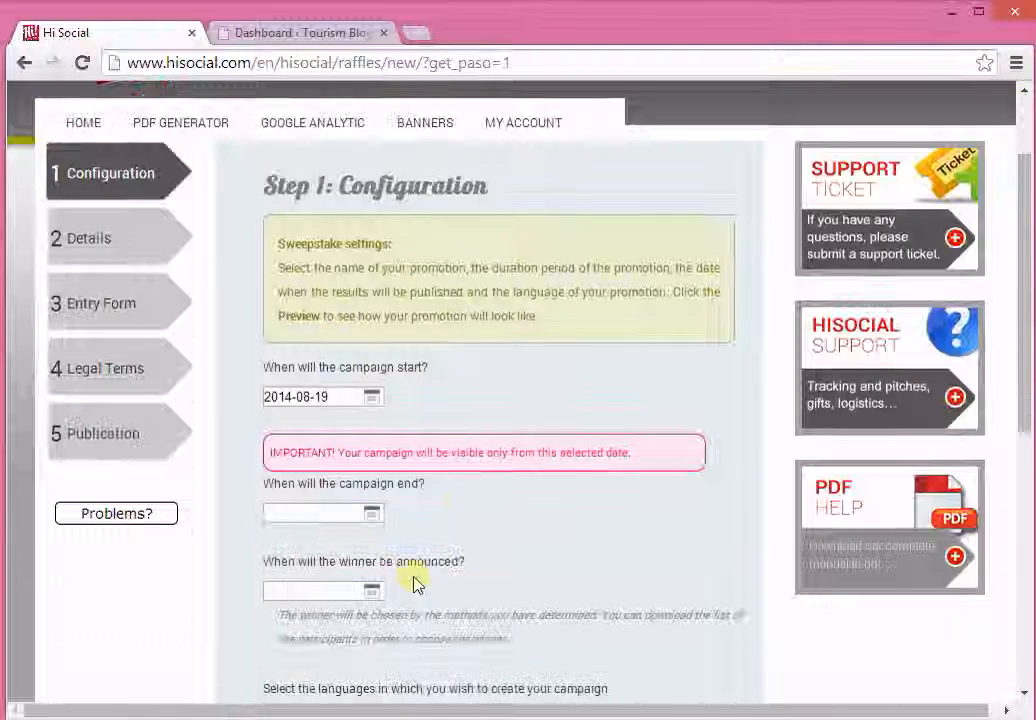
pyautogui.click(372, 514)
pyautogui.click(322, 464)
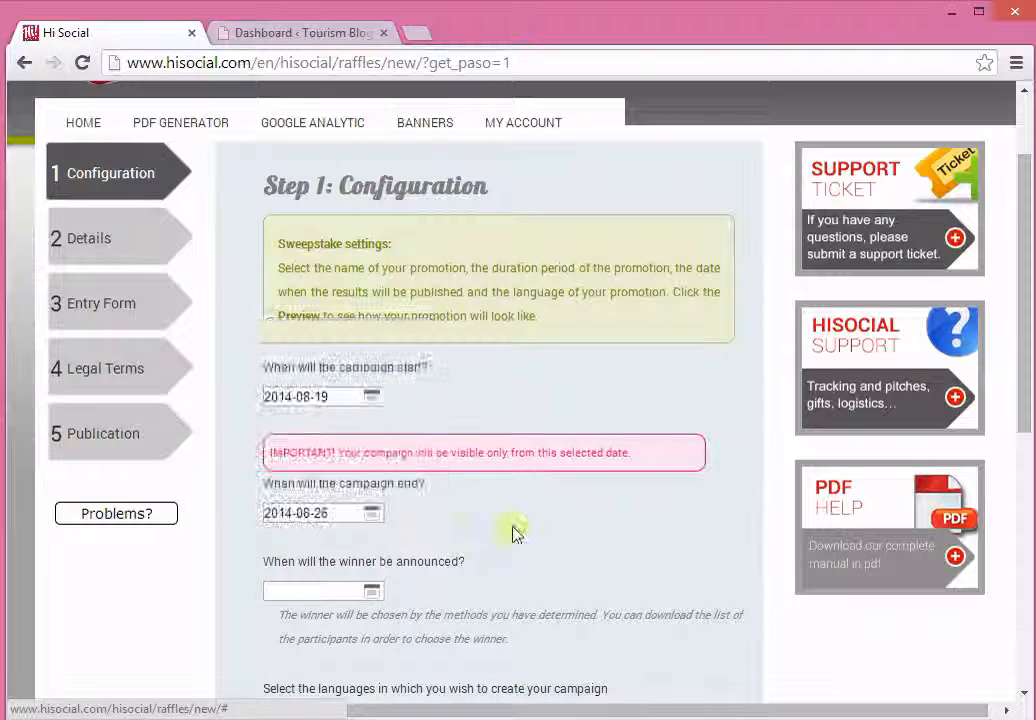
# Step: Set the winner announcement date to 2014-09-02
pyautogui.scroll(-1, 497, 542)
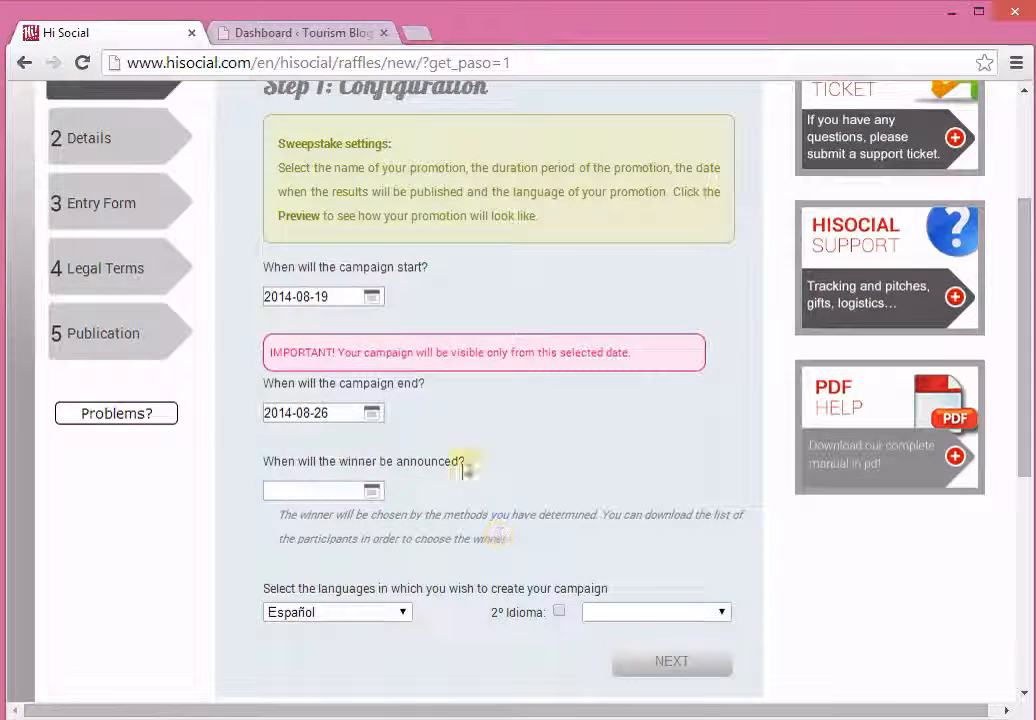
pyautogui.click(373, 492)
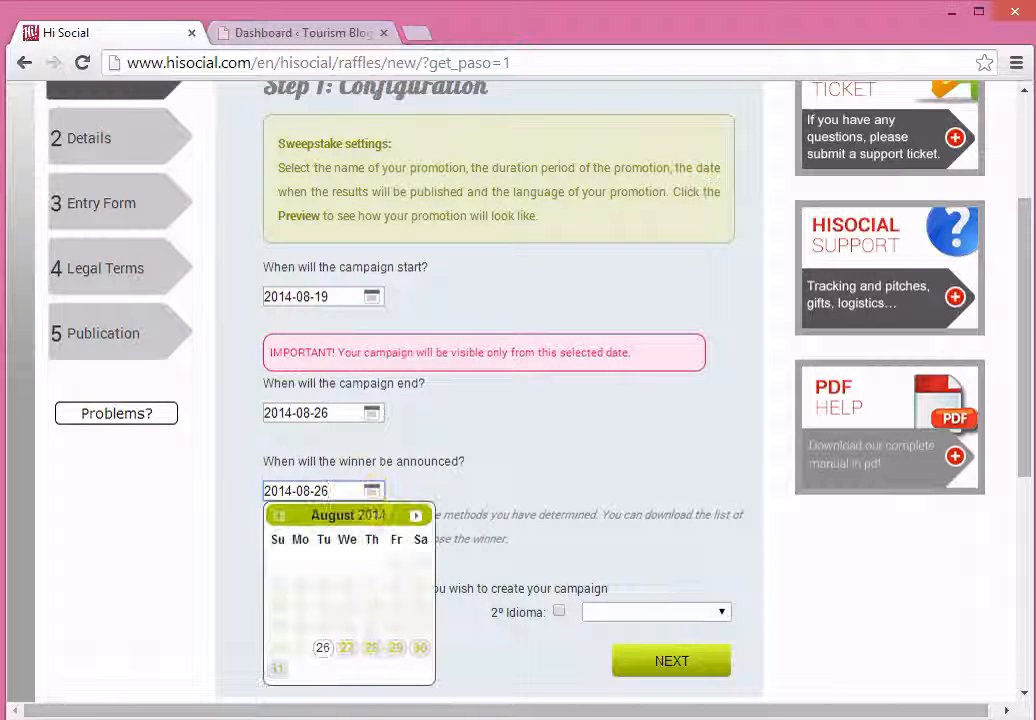
pyautogui.click(418, 516)
pyautogui.click(326, 562)
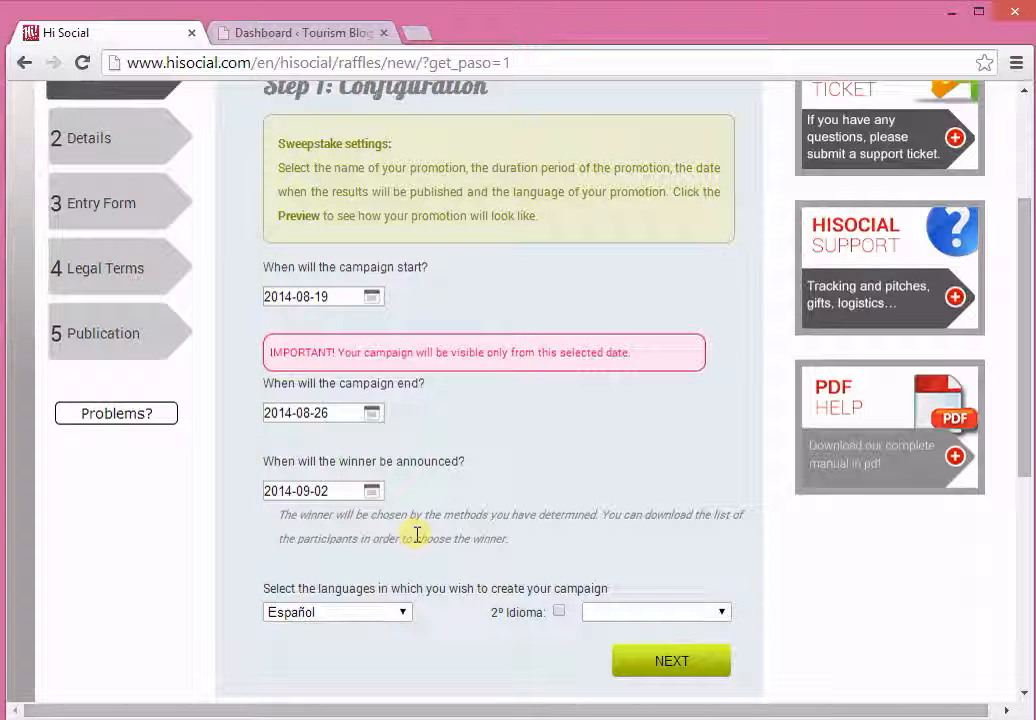
# Step: Set the campaign language to English without a second language and continue to the sweepstake details
pyautogui.scroll(-2, 417, 535)
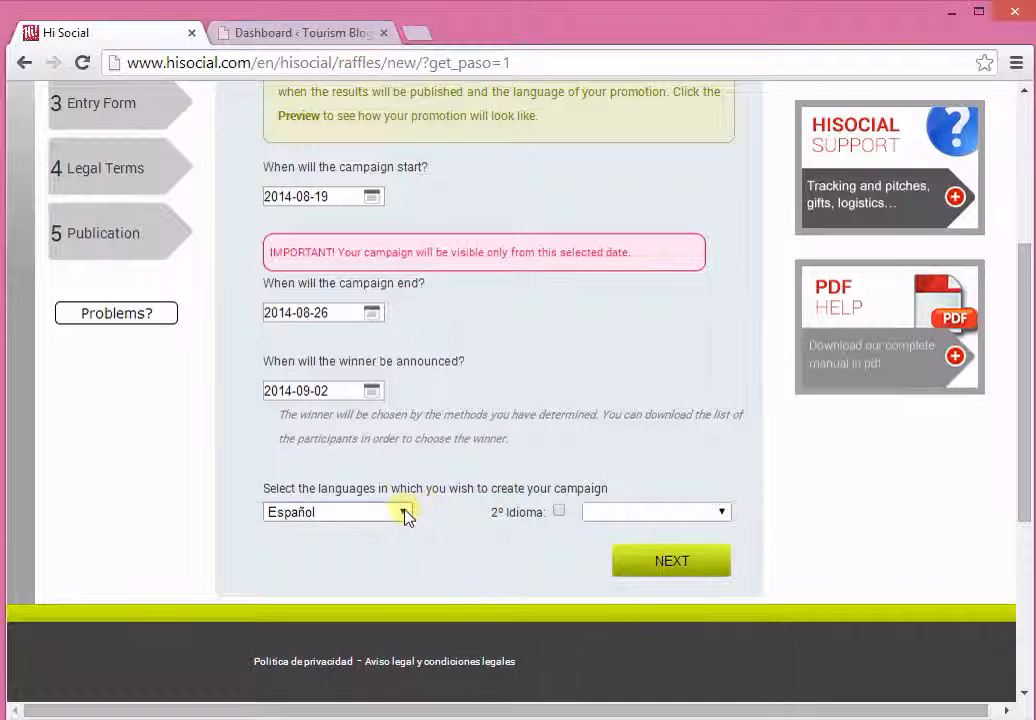
pyautogui.click(405, 513)
pyautogui.click(405, 513)
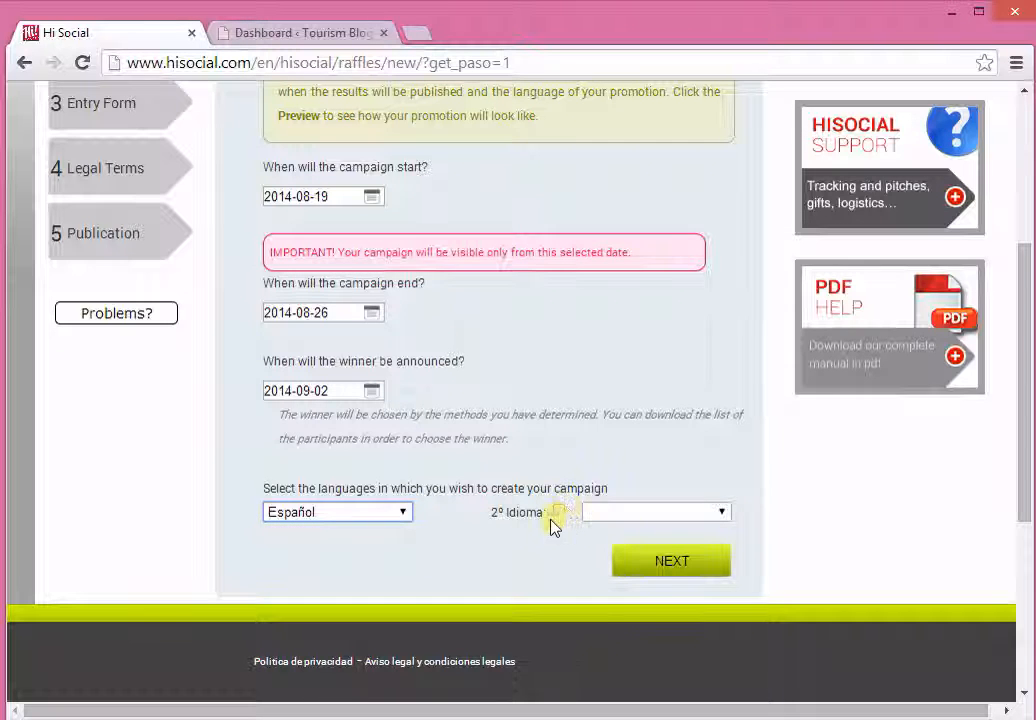
pyautogui.click(560, 512)
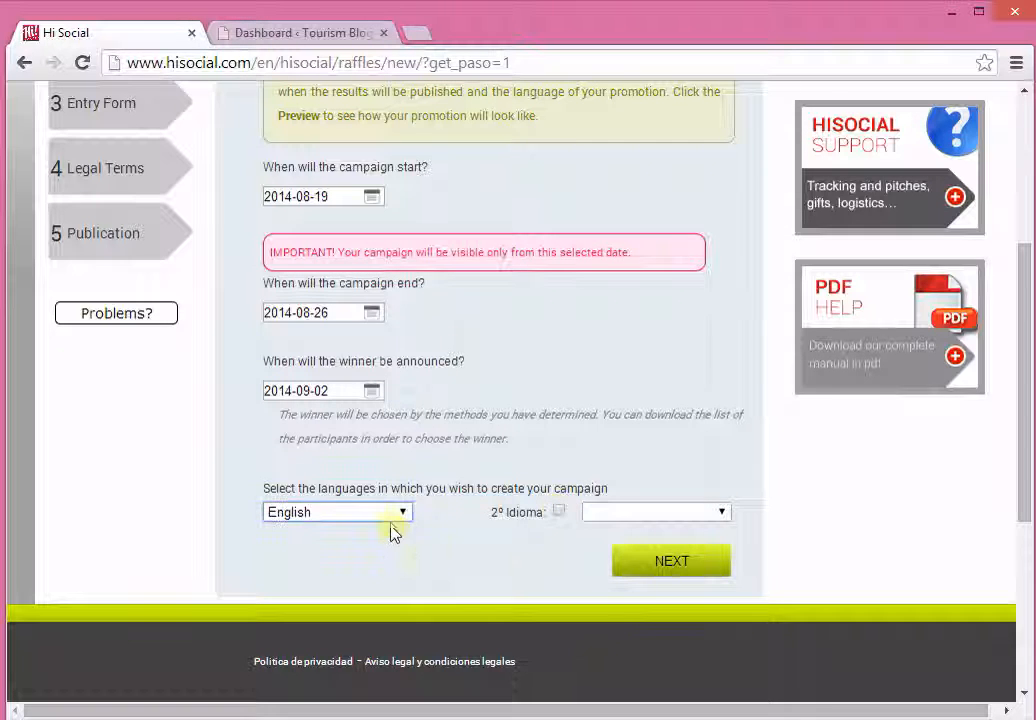
pyautogui.click(393, 516)
pyautogui.click(387, 547)
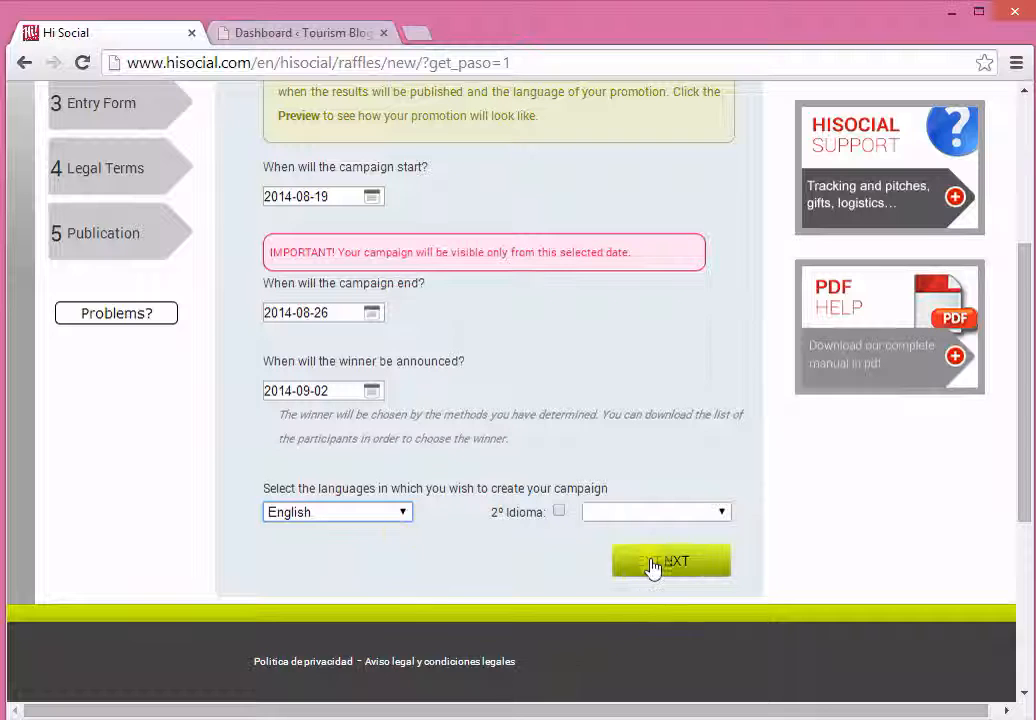
pyautogui.click(710, 570)
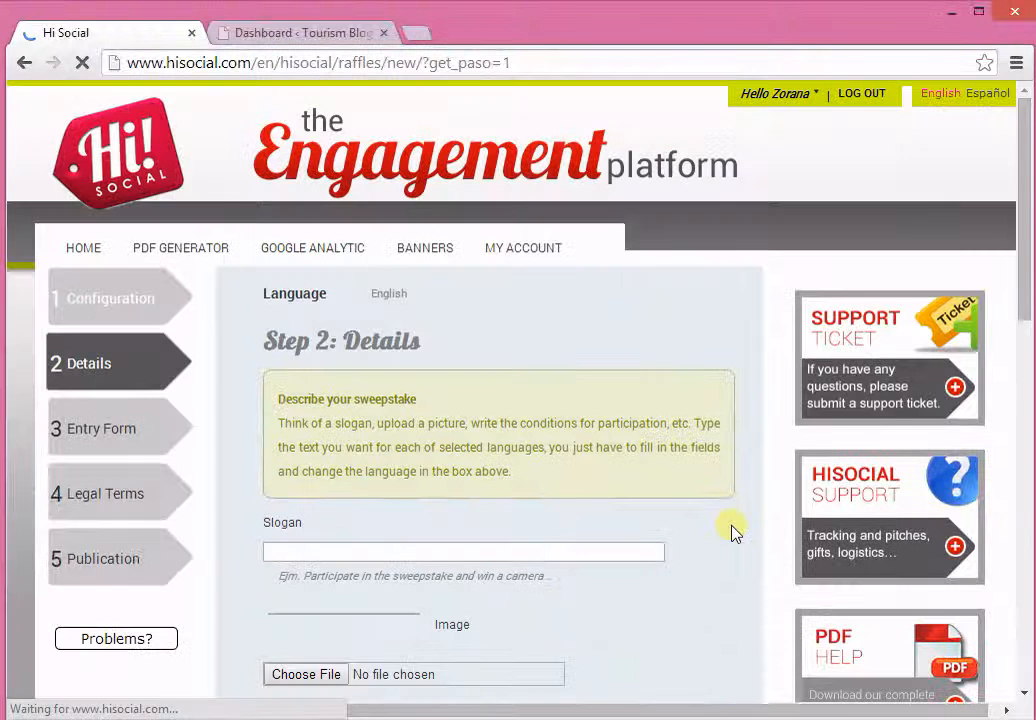
# Step: Look through the details form, from the slogan and image fields to the prize and business sections
pyautogui.scroll(-2, 731, 532)
pyautogui.scroll(-1, 700, 440)
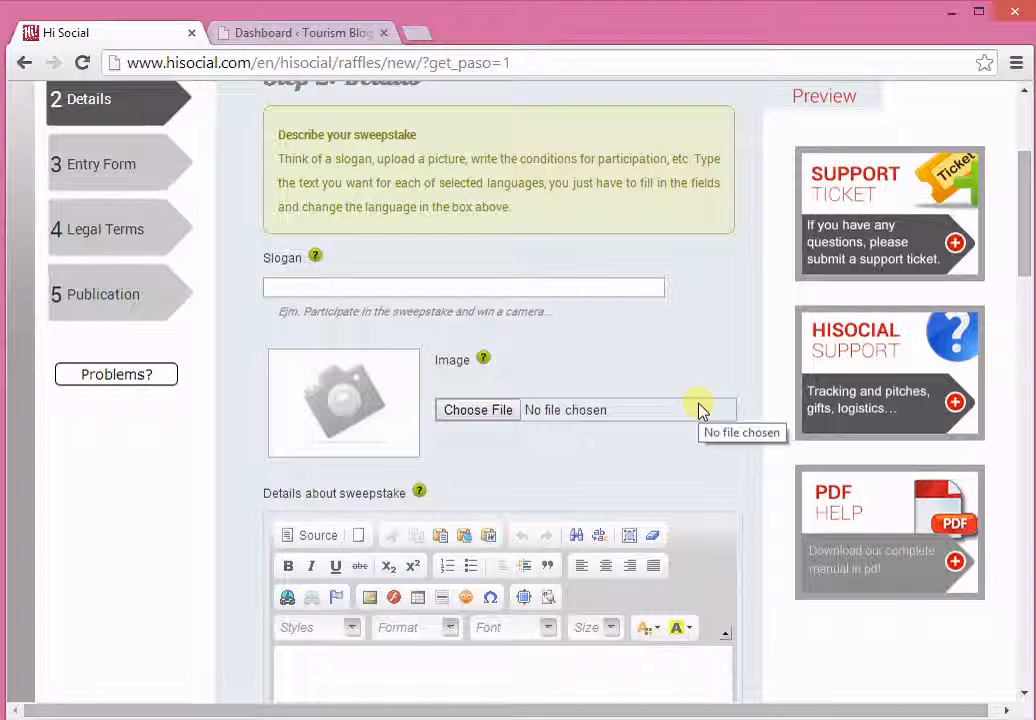
pyautogui.scroll(2, 540, 450)
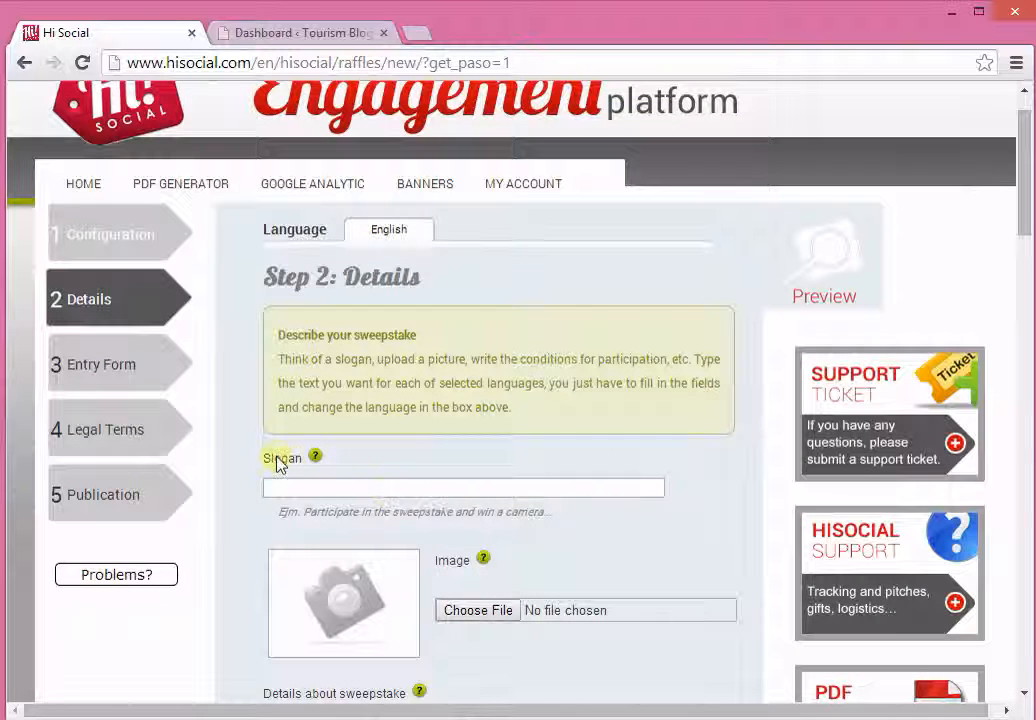
pyautogui.scroll(-1, 295, 468)
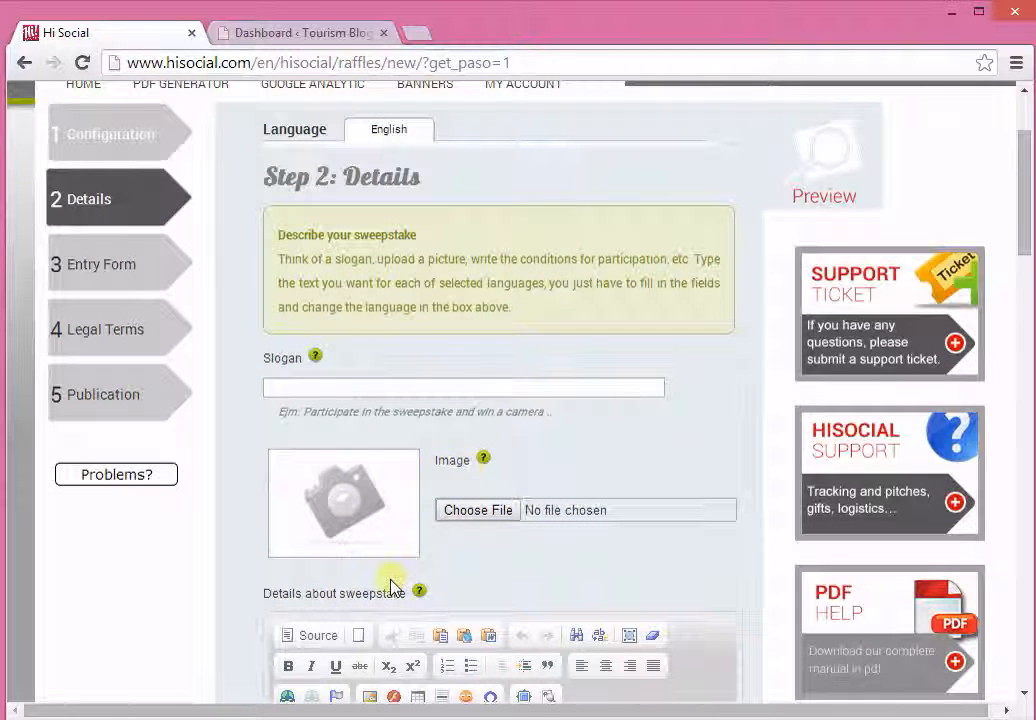
pyautogui.scroll(-2, 395, 560)
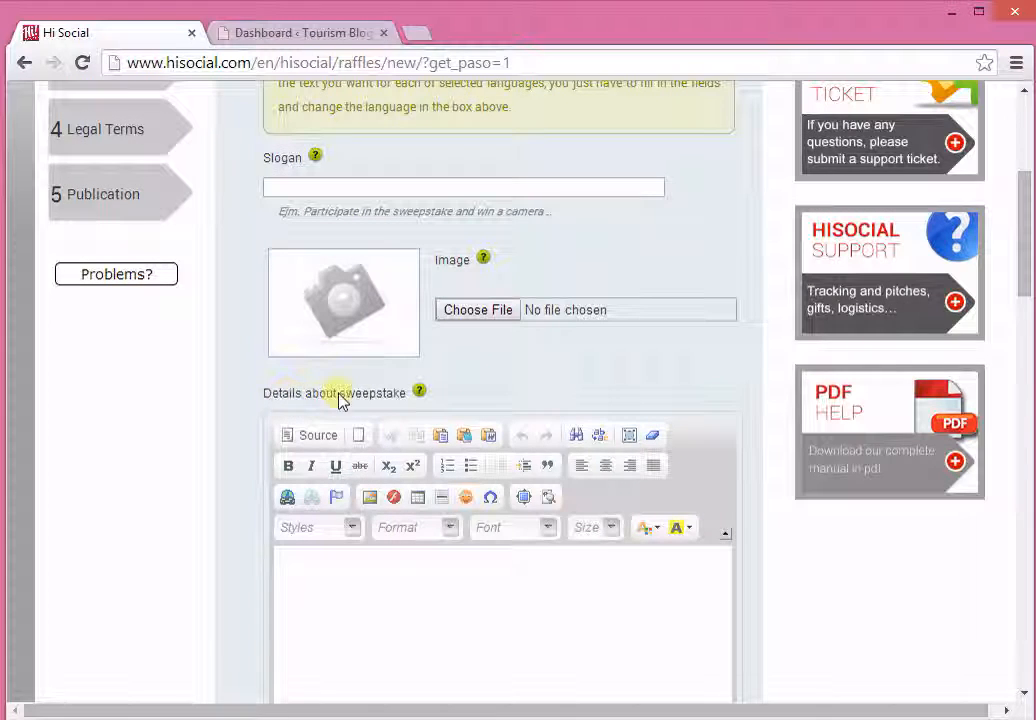
pyautogui.scroll(-5, 389, 398)
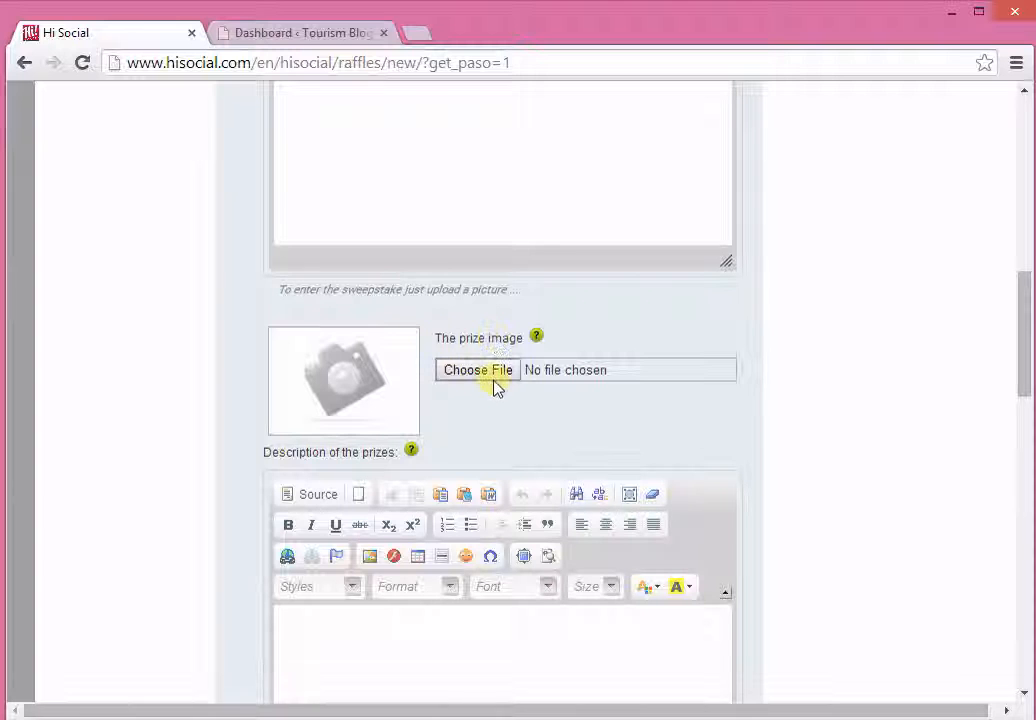
pyautogui.scroll(-3, 490, 391)
pyautogui.scroll(3, 426, 370)
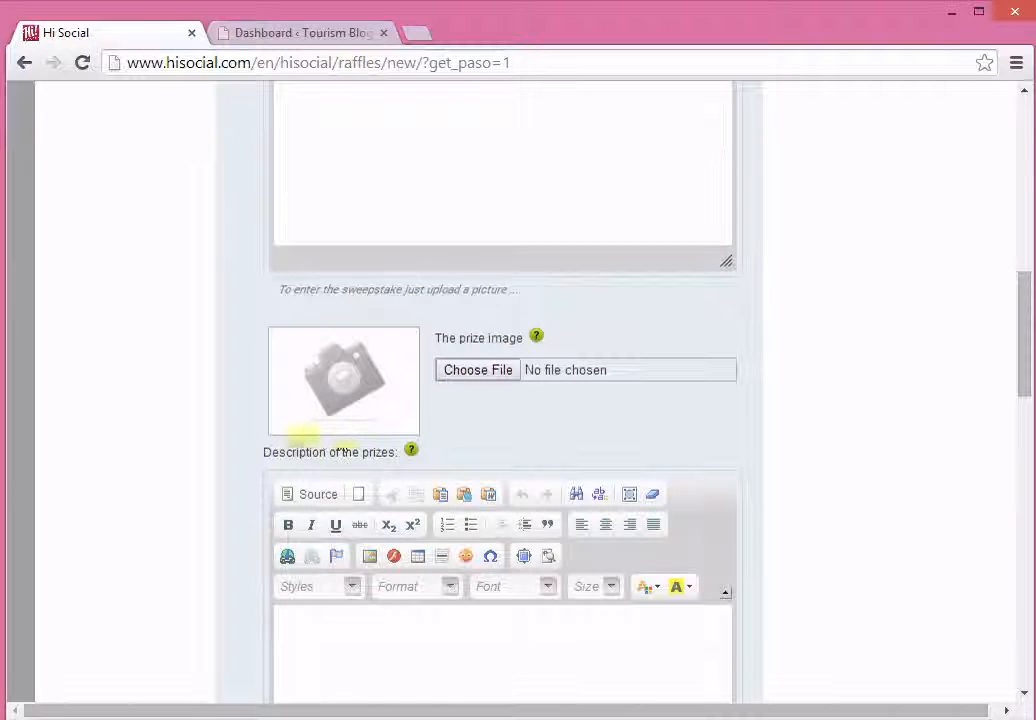
pyautogui.scroll(-4, 331, 424)
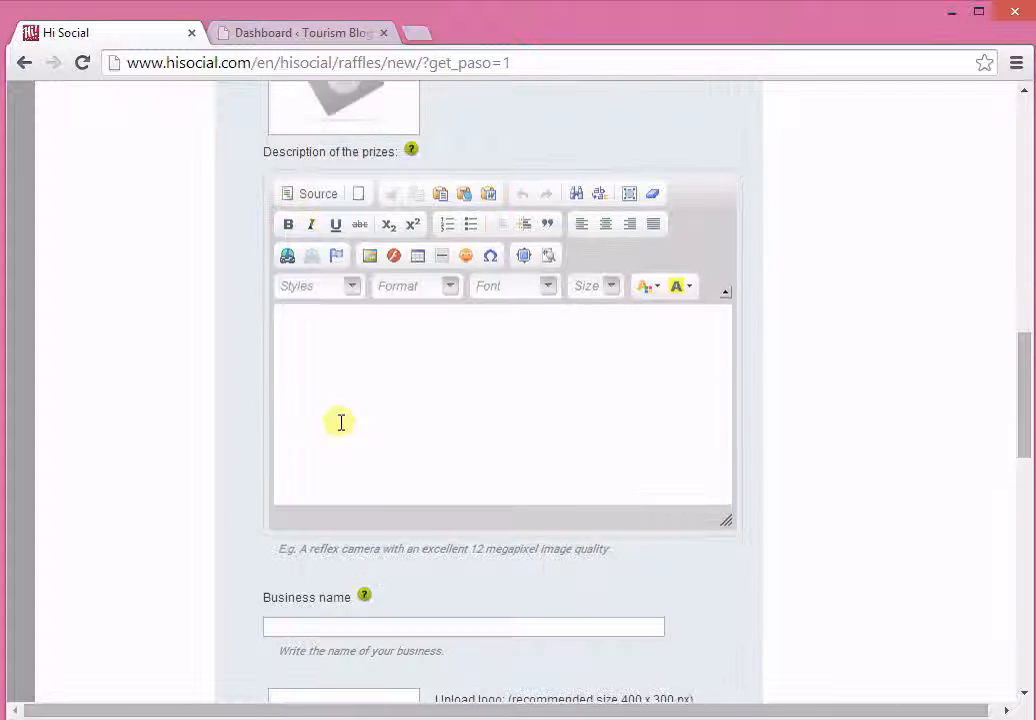
pyautogui.scroll(-1, 370, 508)
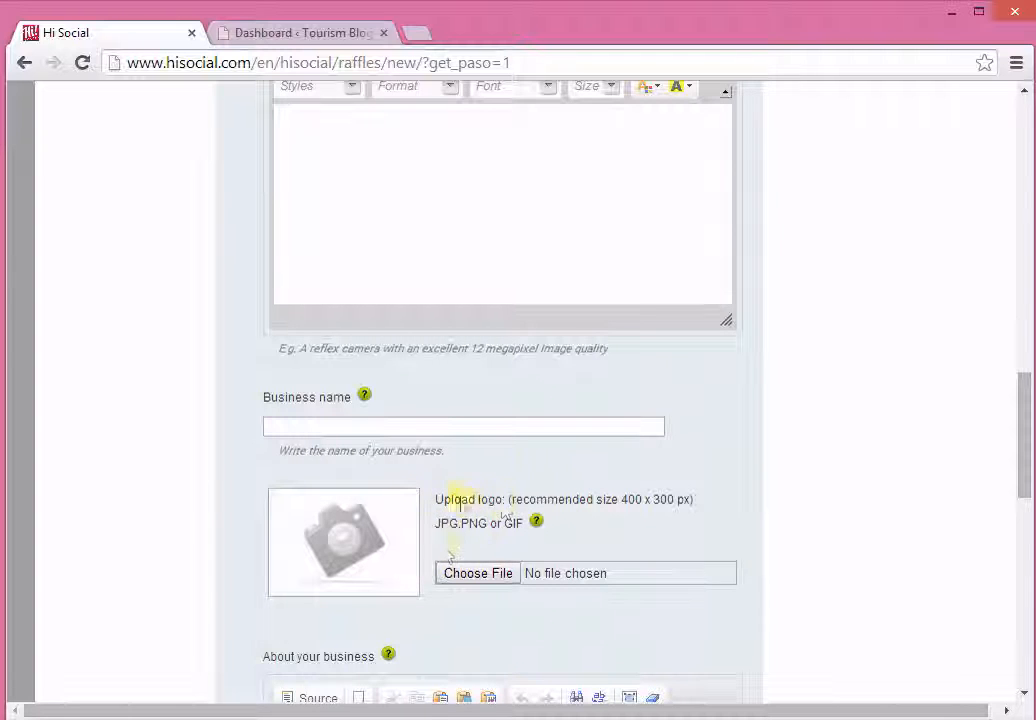
pyautogui.scroll(-2, 457, 509)
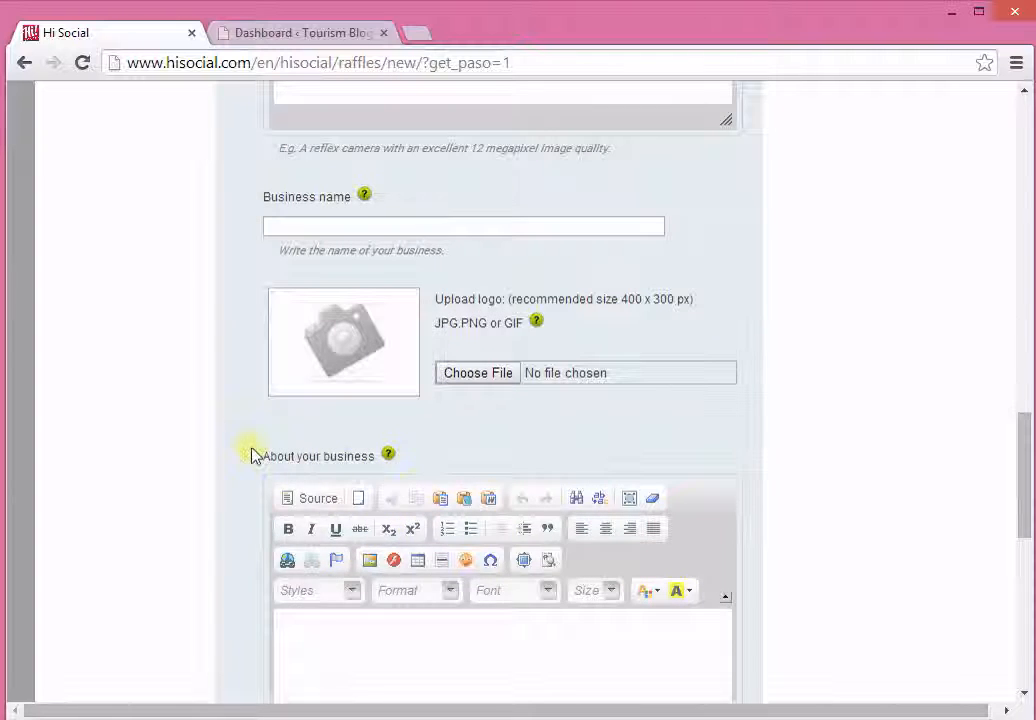
pyautogui.scroll(-3, 370, 480)
pyautogui.scroll(12, 694, 469)
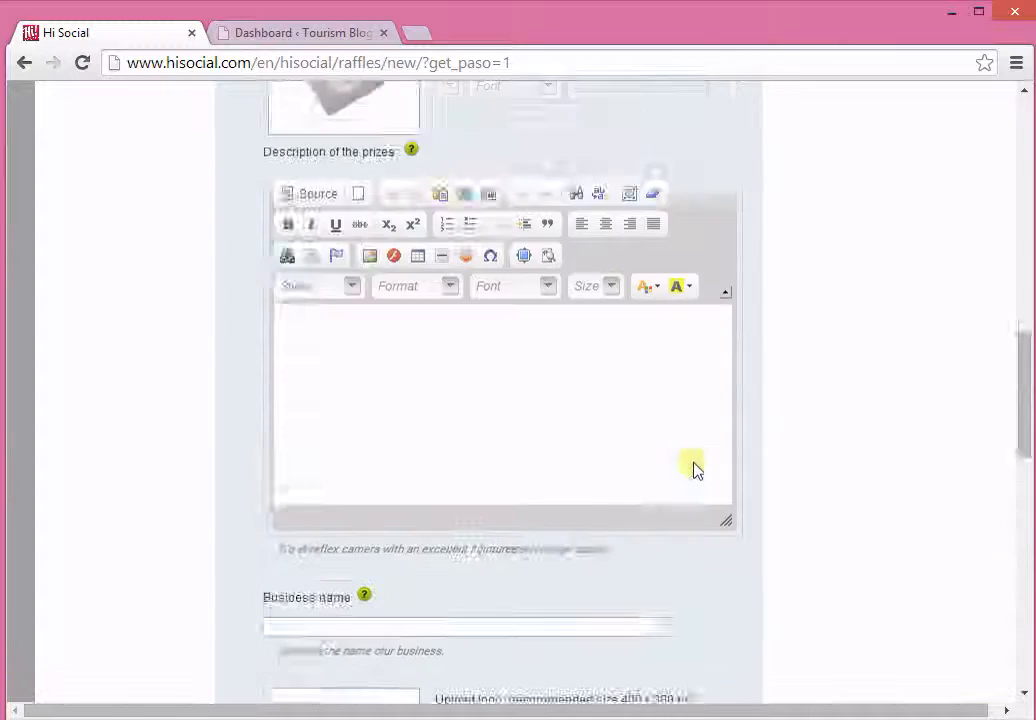
pyautogui.scroll(4, 697, 470)
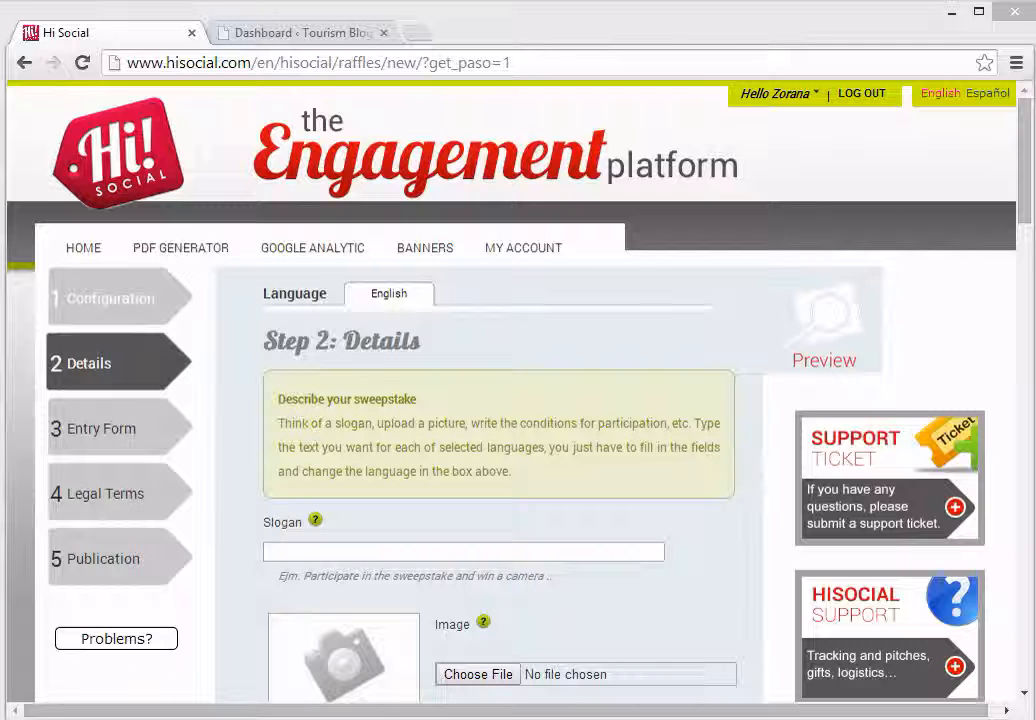
# Step: Enter the slogan "Win a trip to New Zealand" and upload the "places" picture as the sweepstake image
pyautogui.click(447, 551)
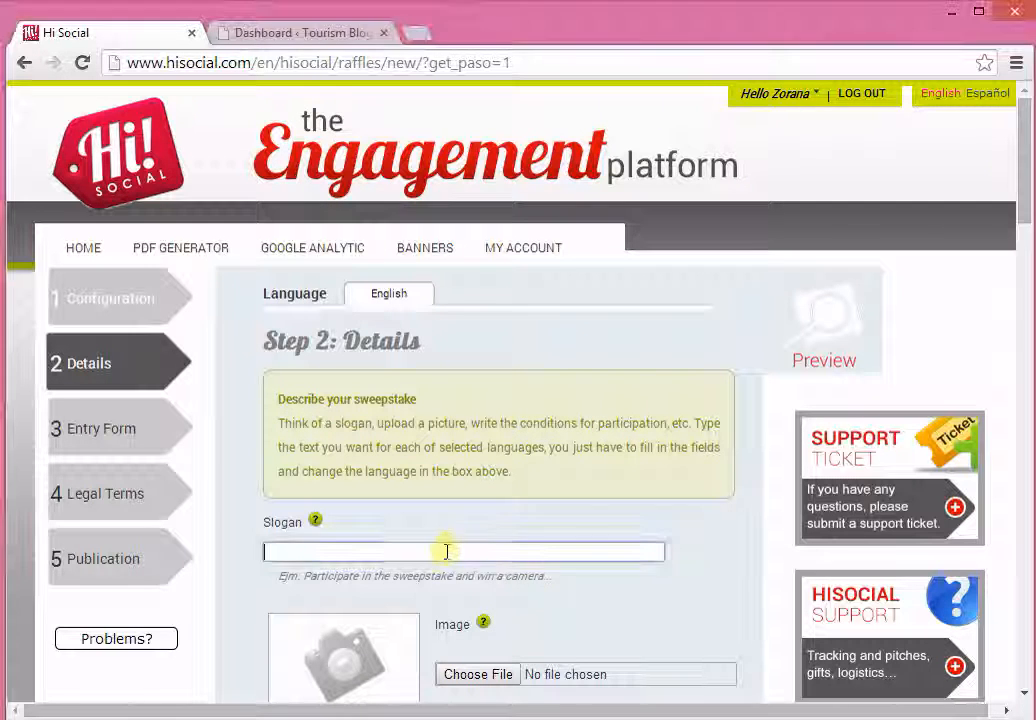
pyautogui.write('Win a trip to New Zealand')
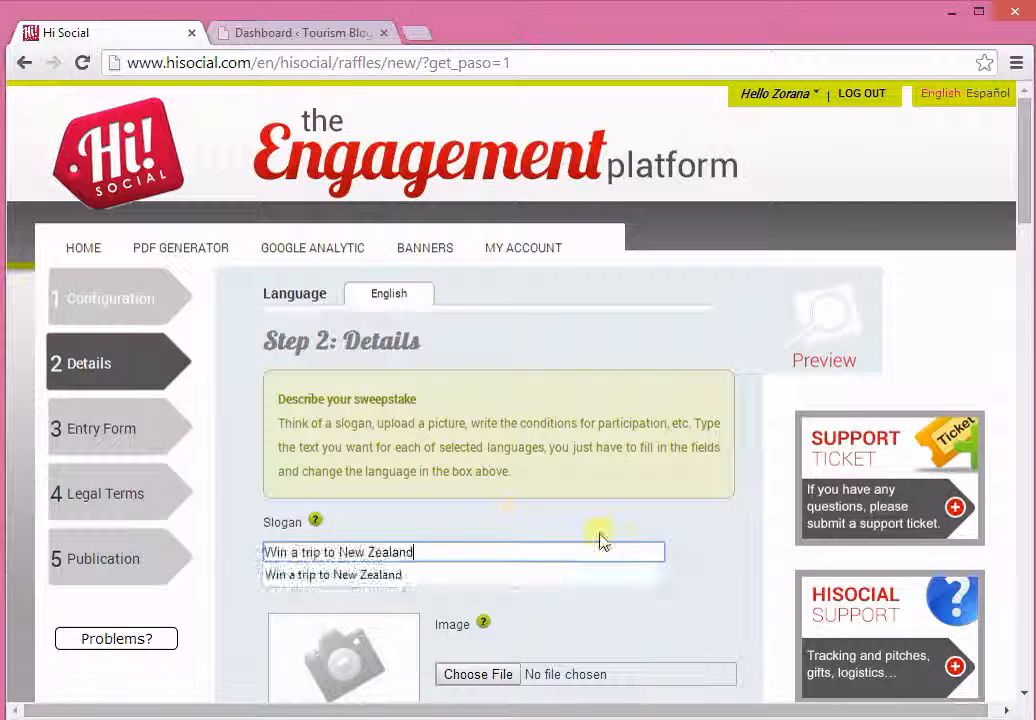
pyautogui.scroll(-2, 615, 545)
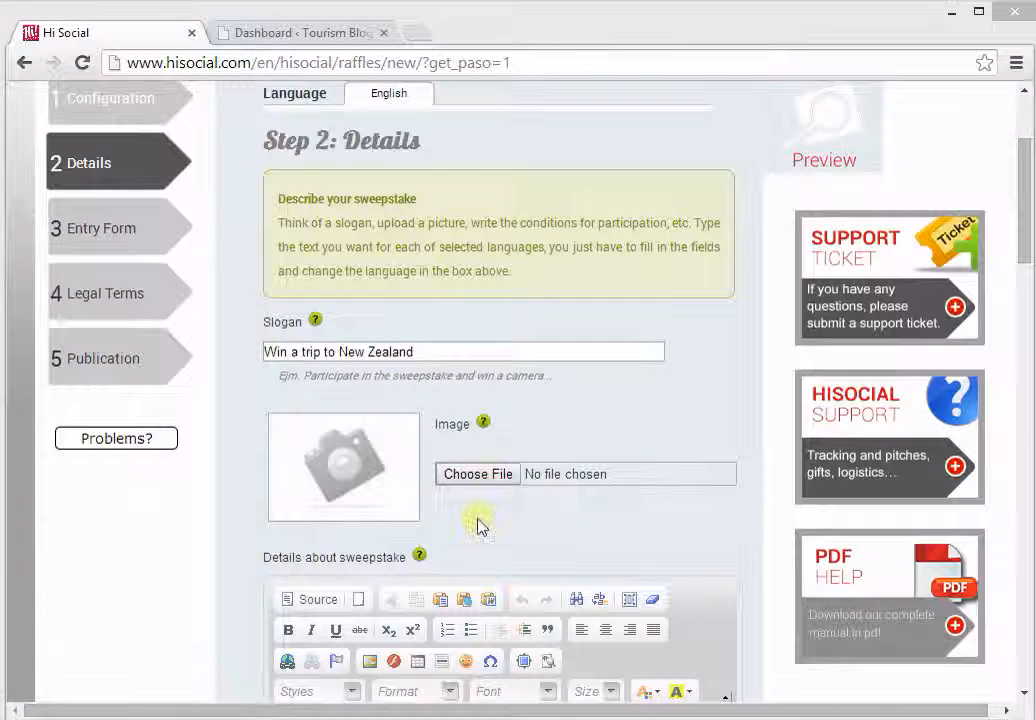
pyautogui.click(480, 475)
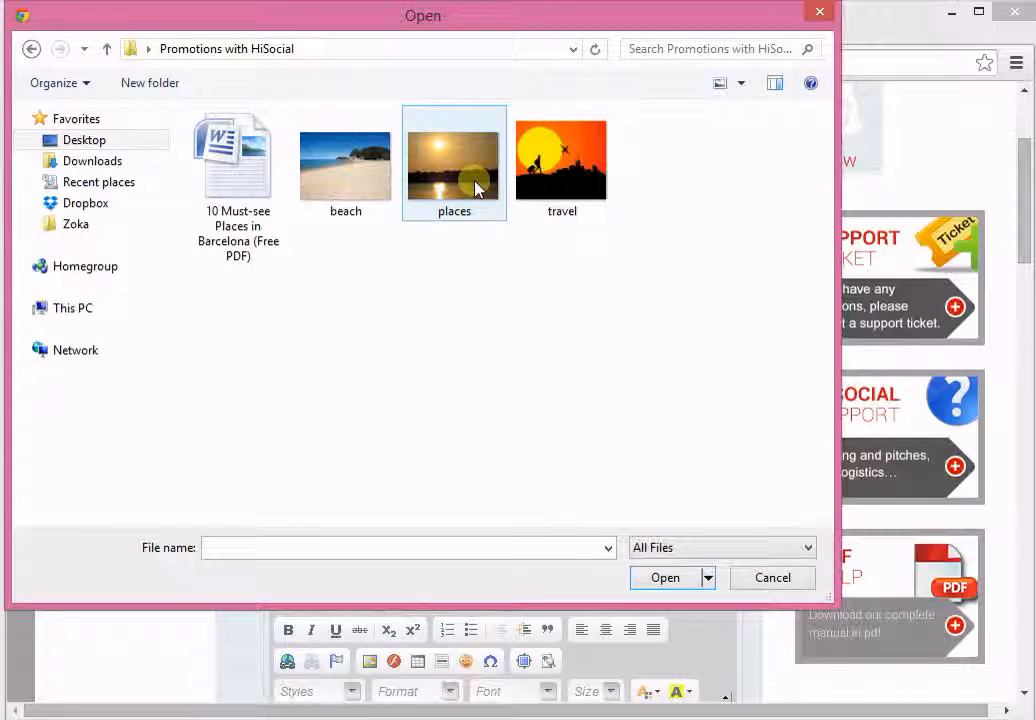
pyautogui.click(474, 185)
pyautogui.click(676, 582)
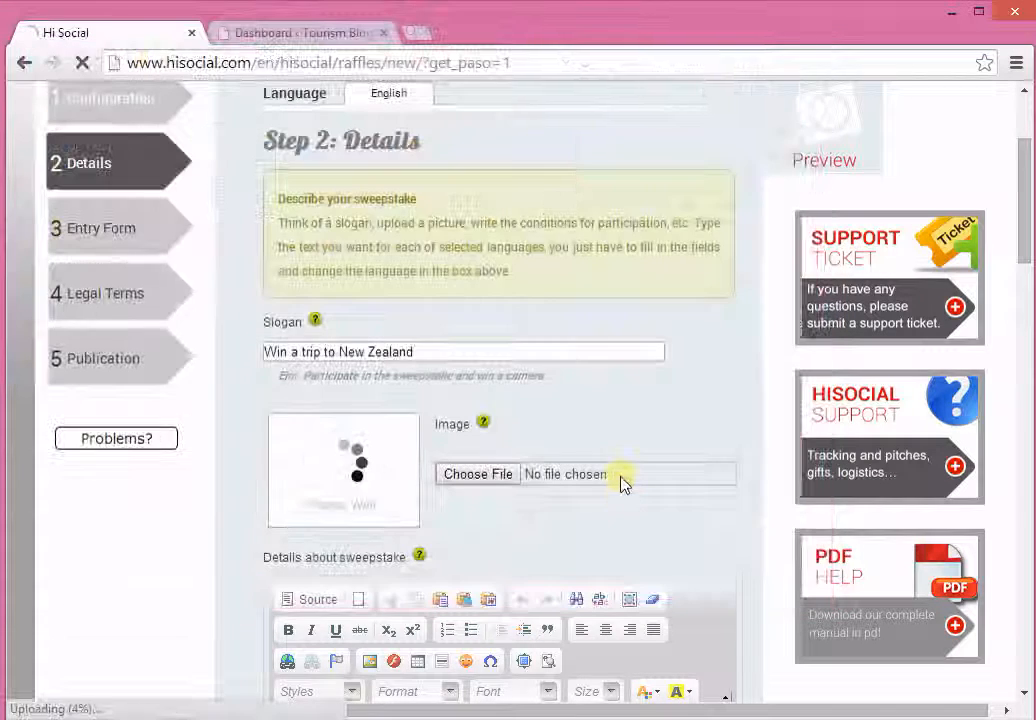
# Step: Enter the sweepstake details text "Paricipate in our sweepstake and try to win all expense paid vacation for two."
pyautogui.scroll(-3, 490, 539)
pyautogui.click(447, 467)
pyautogui.write('Paricipate in our sweepstake and try to win all expense paid vacation for two.')
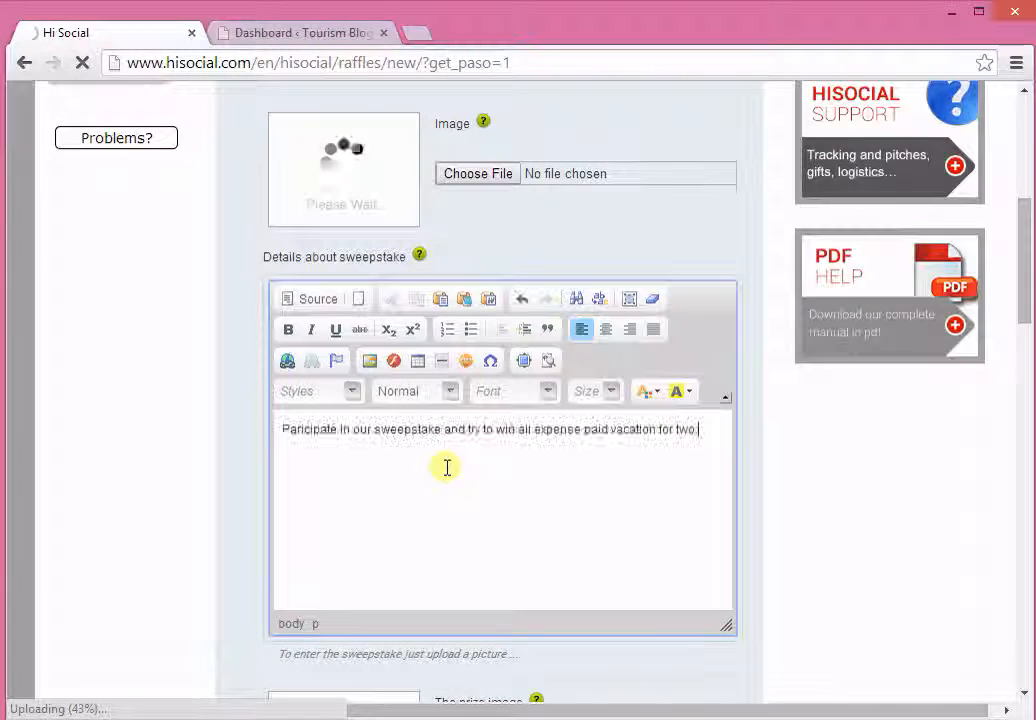
# Step: Upload the "beach" picture as the prize image and paste the copied text as the description of the prizes
pyautogui.scroll(-3, 530, 505)
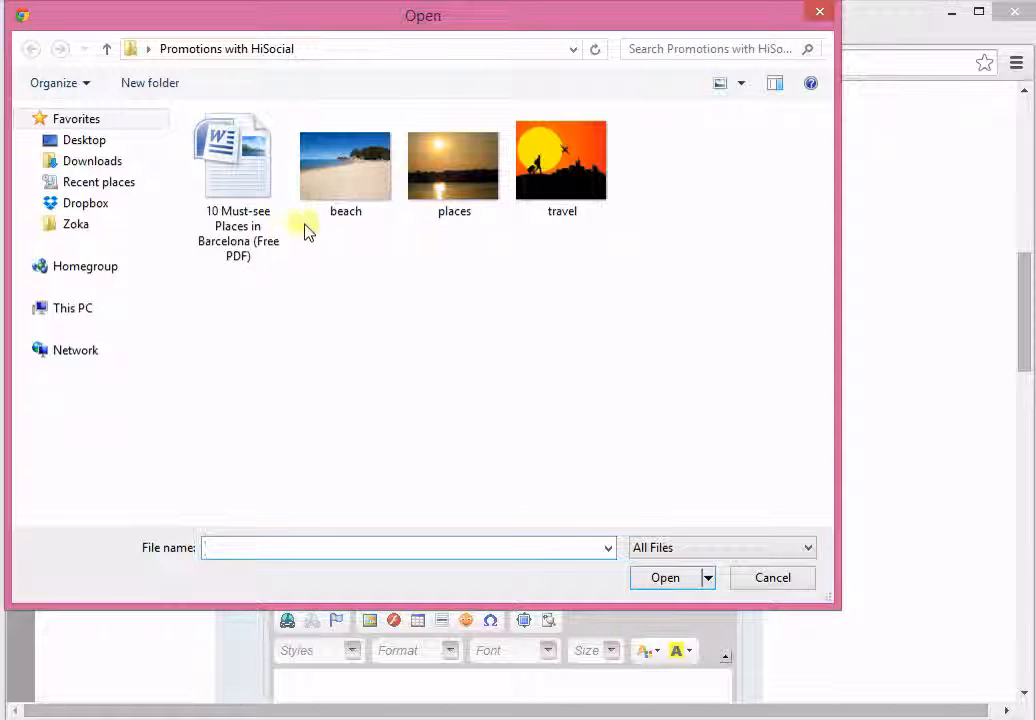
pyautogui.click(342, 203)
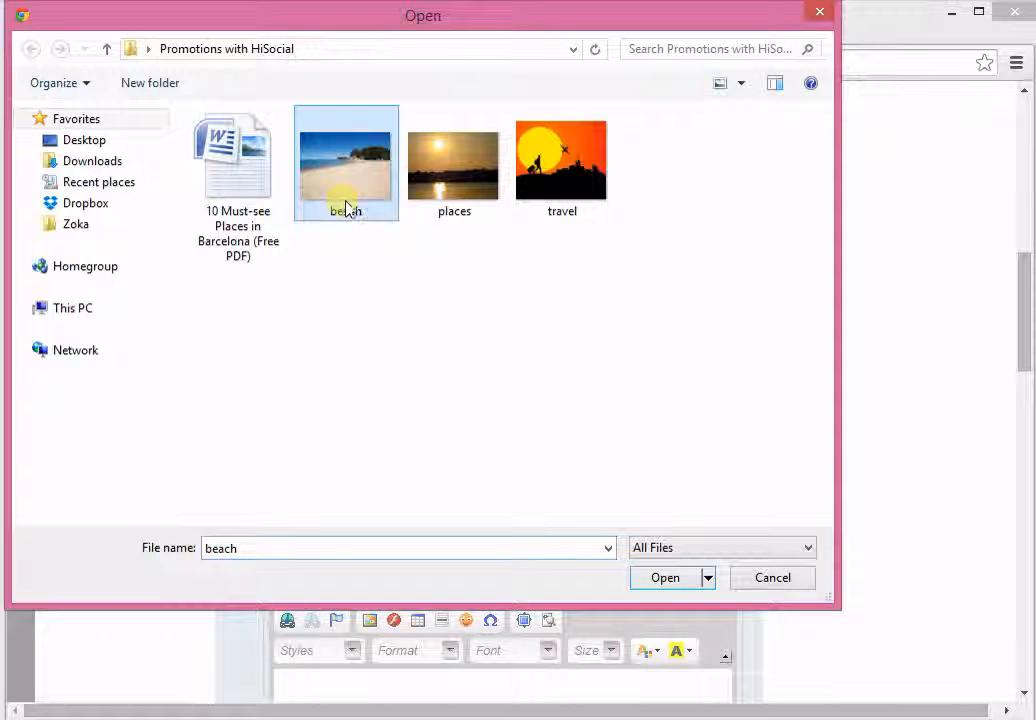
pyautogui.click(663, 578)
pyautogui.scroll(-3, 482, 546)
pyautogui.click(409, 463)
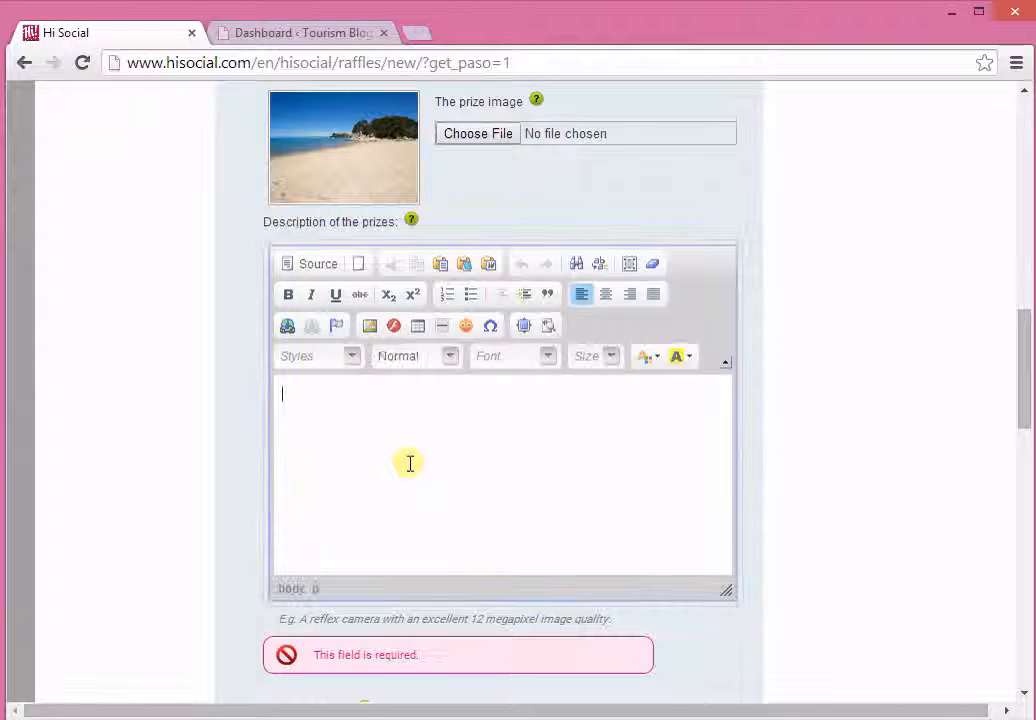
pyautogui.write('All-inclusive vacation for two people (ten days)The plane tickets included.')
# Step: Name the business "Travel Agency" and describe it as a travel agency organizing trips to all major cities of the world since 2000
pyautogui.scroll(-3, 472, 473)
pyautogui.click(597, 392)
pyautogui.write('Travel Agency')
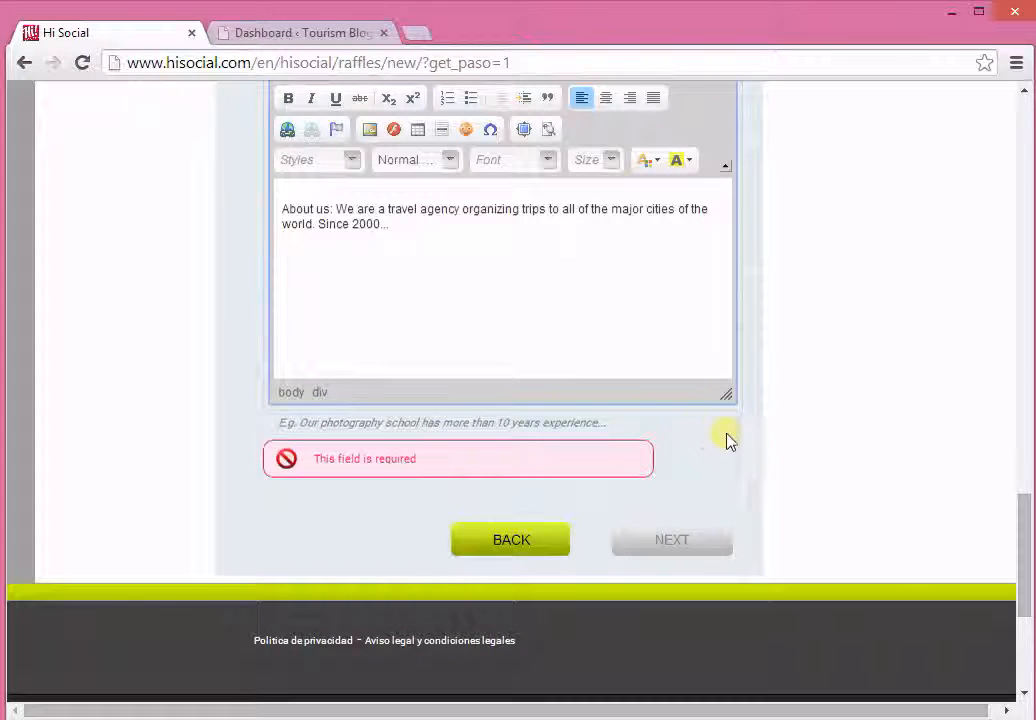
pyautogui.press('Return')
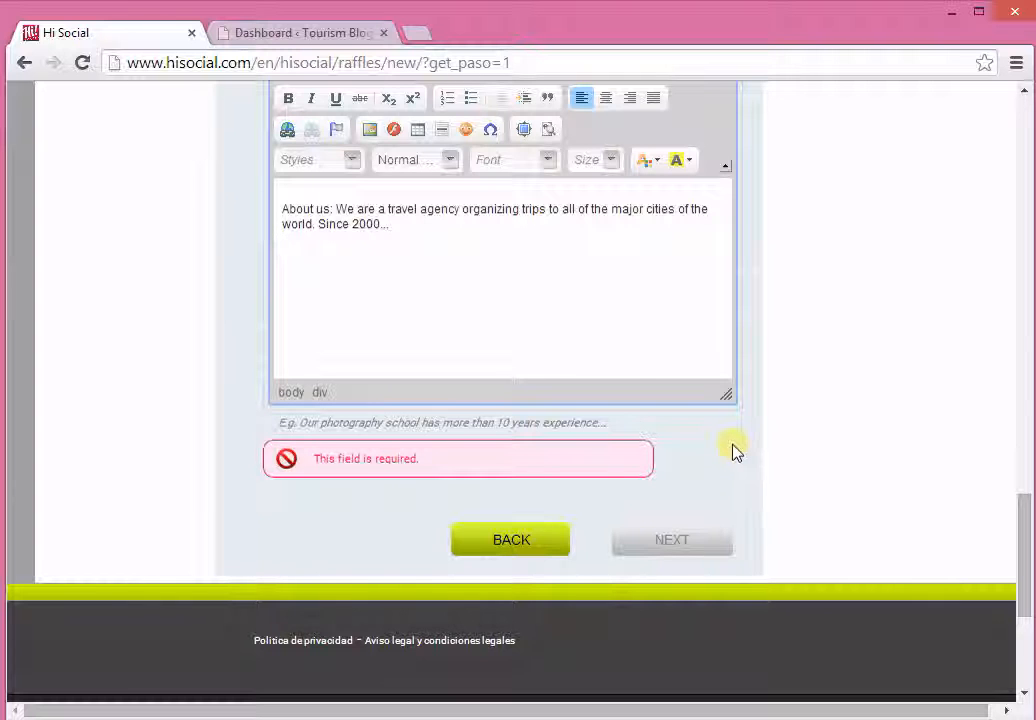
# Step: Continue to the entry form and open the sweepstake preview in a new browser tab
pyautogui.click(654, 490)
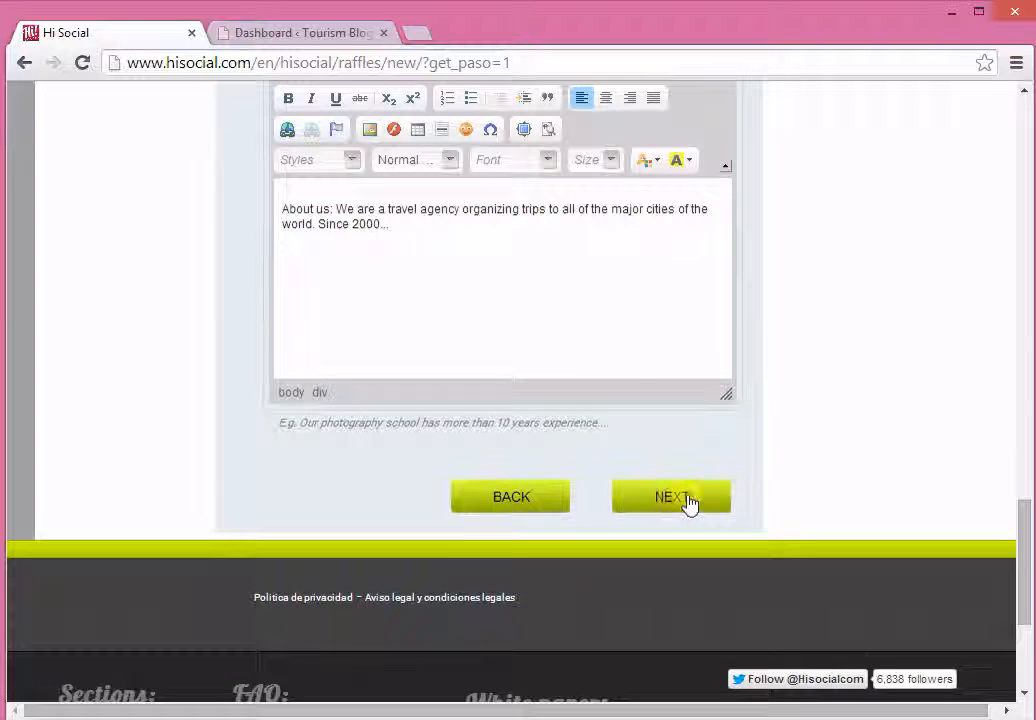
pyautogui.click(686, 499)
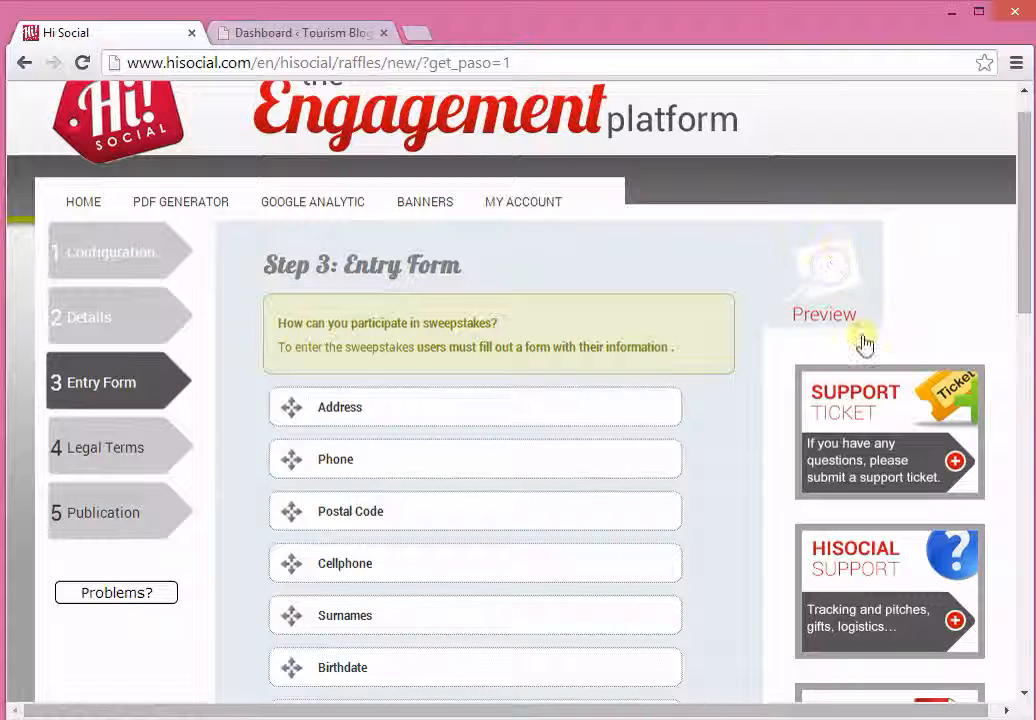
pyautogui.rightClick(828, 296)
pyautogui.click(856, 303)
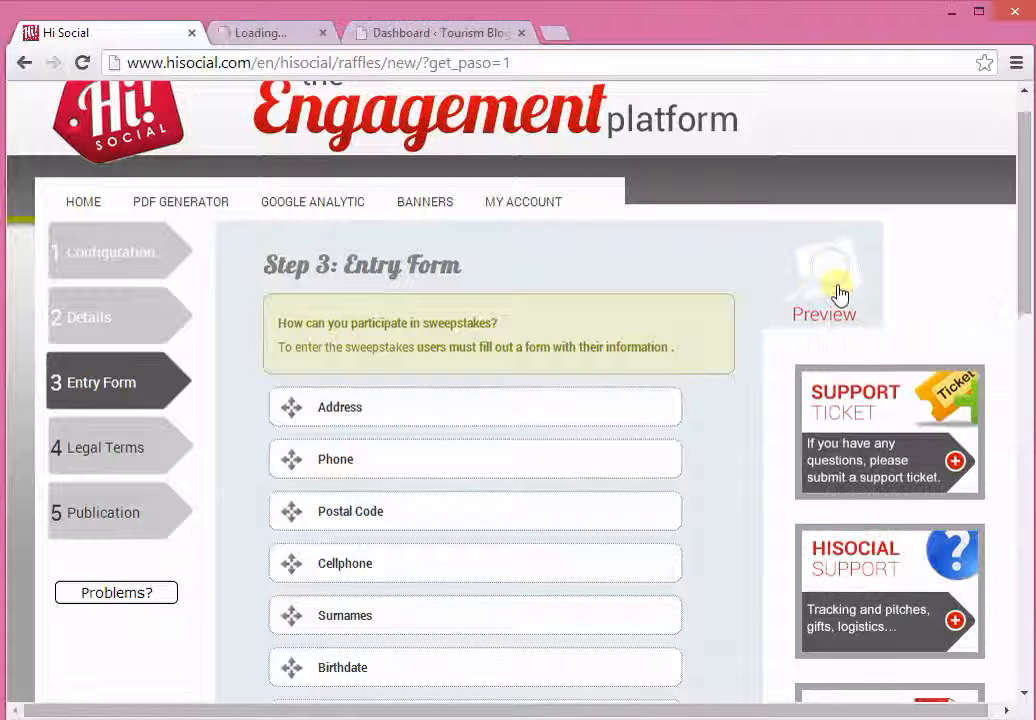
pyautogui.click(330, 34)
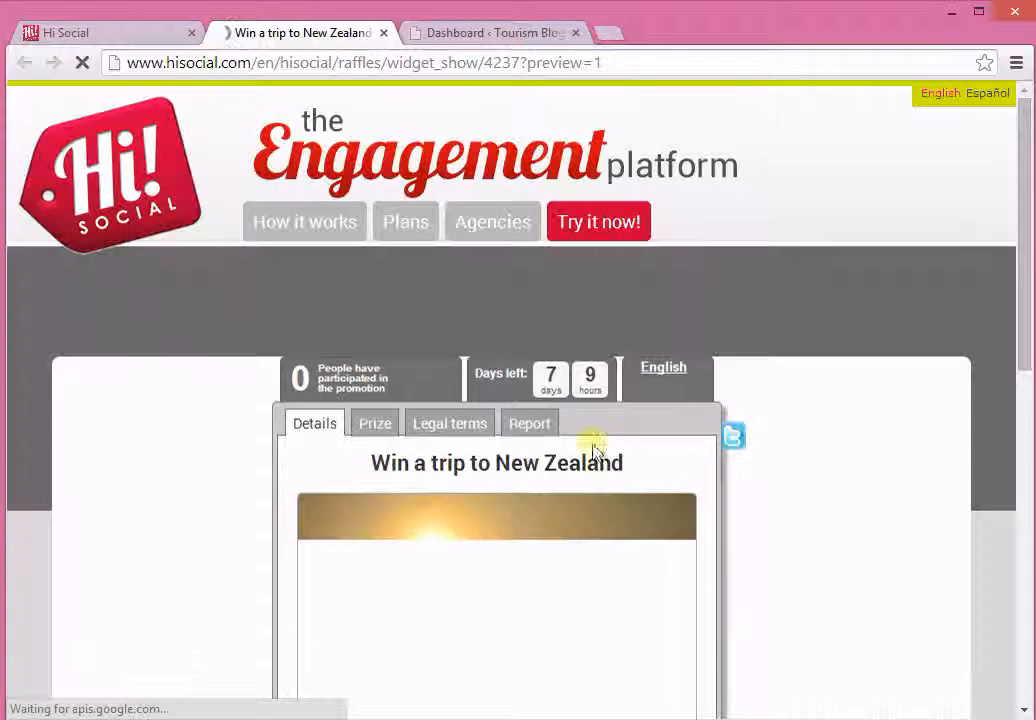
# Step: Review the sweepstake preview's image, description and About us section, and close the preview tab
pyautogui.scroll(-1, 685, 420)
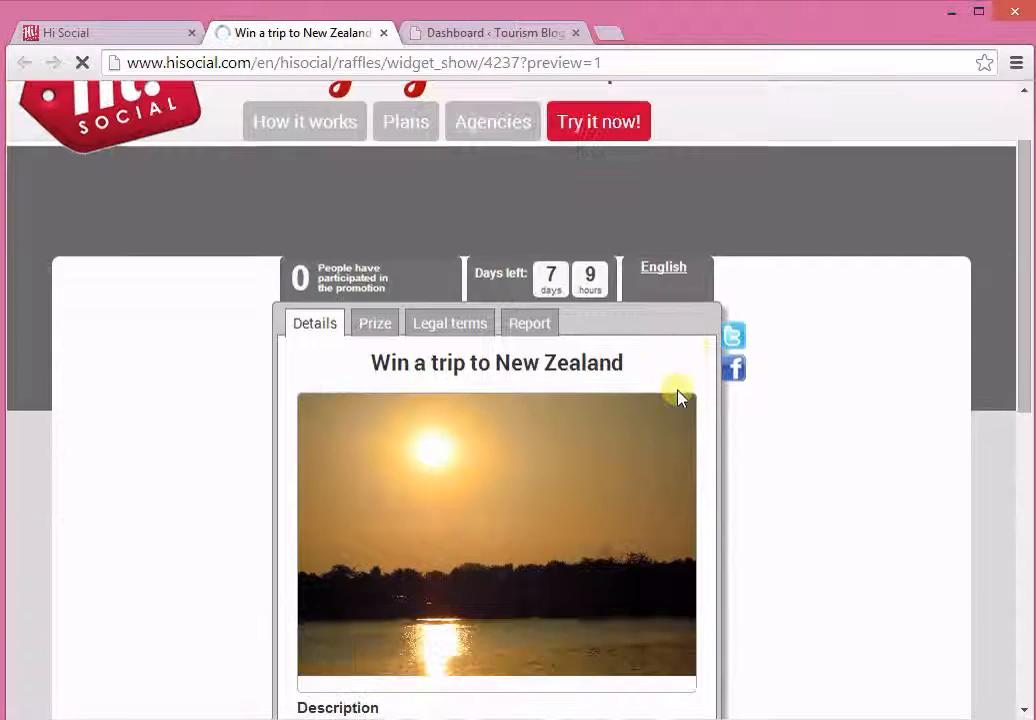
pyautogui.scroll(-3, 666, 362)
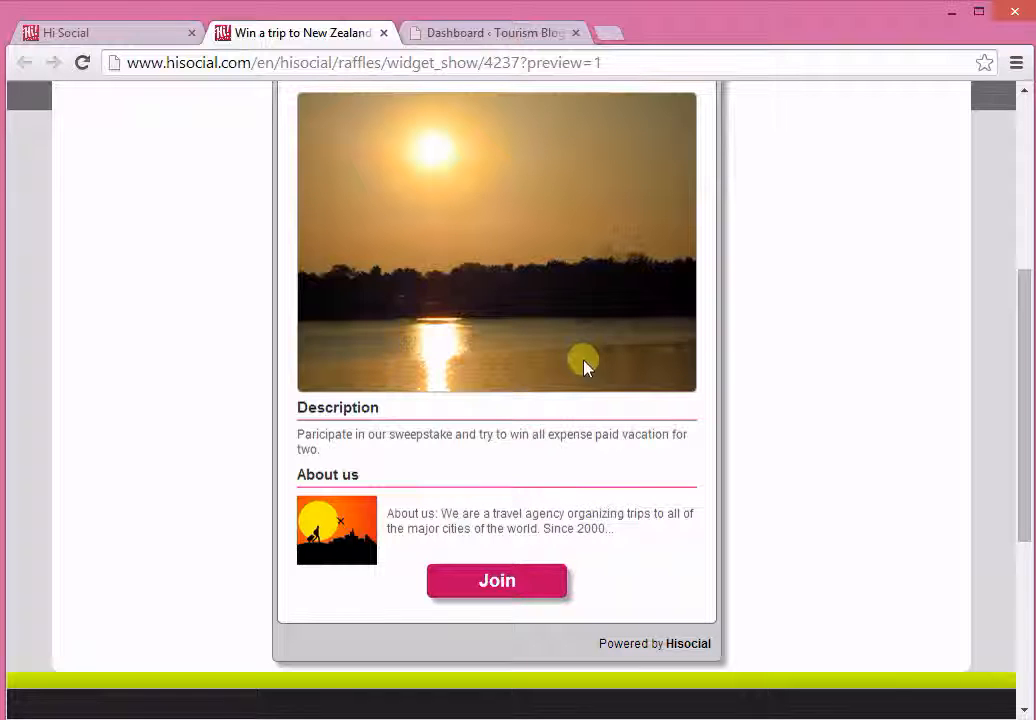
pyautogui.click(385, 34)
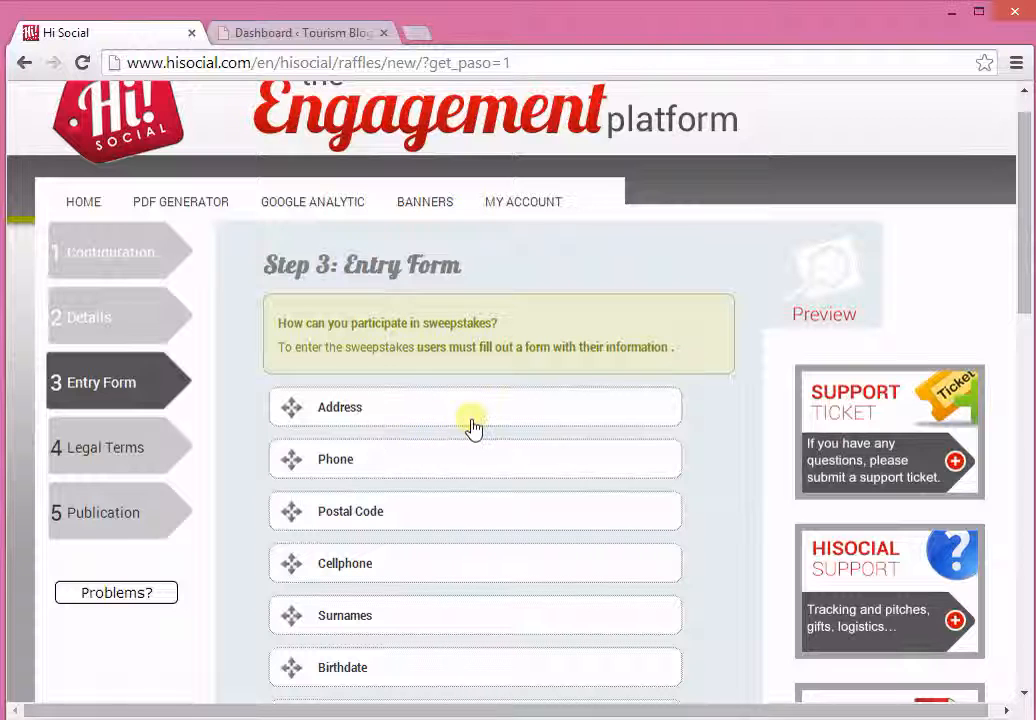
# Step: Try adding the Address field to the entry form as a mandatory field, and remove it again
pyautogui.scroll(-3, 735, 389)
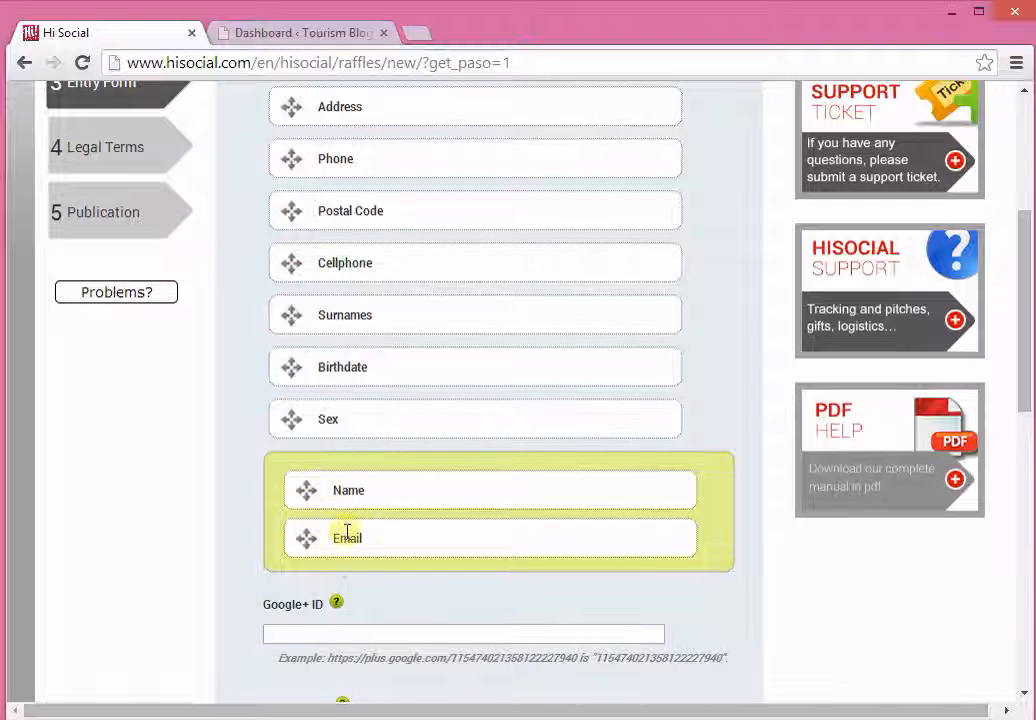
pyautogui.scroll(2, 386, 576)
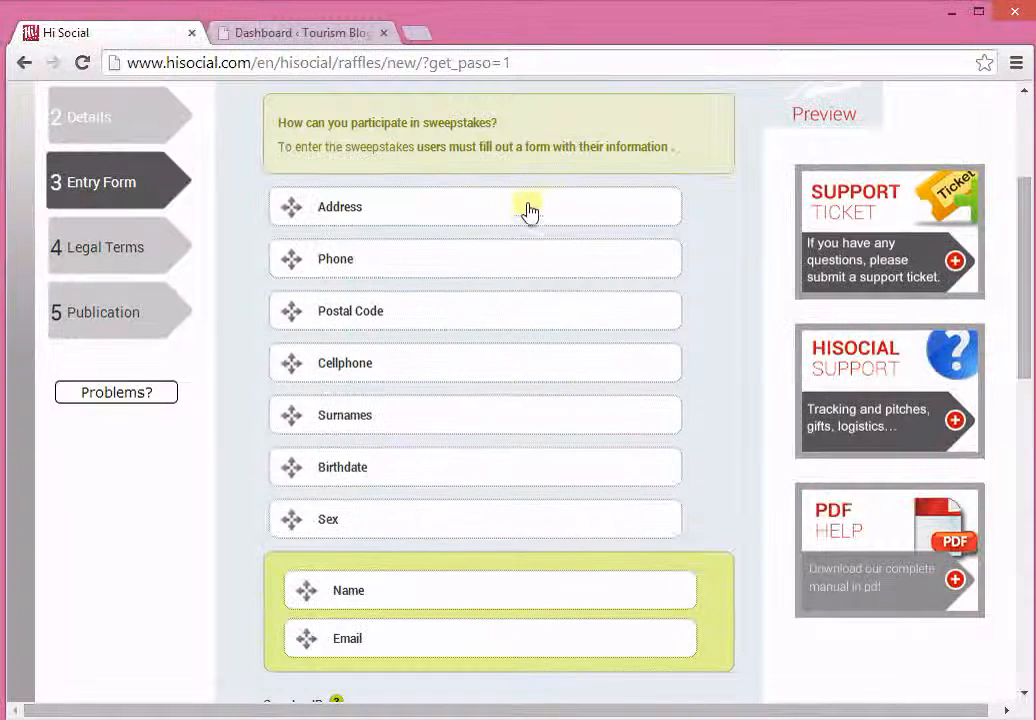
pyautogui.scroll(-1, 470, 400)
pyautogui.moveTo(522, 220); pyautogui.dragTo(740, 493)
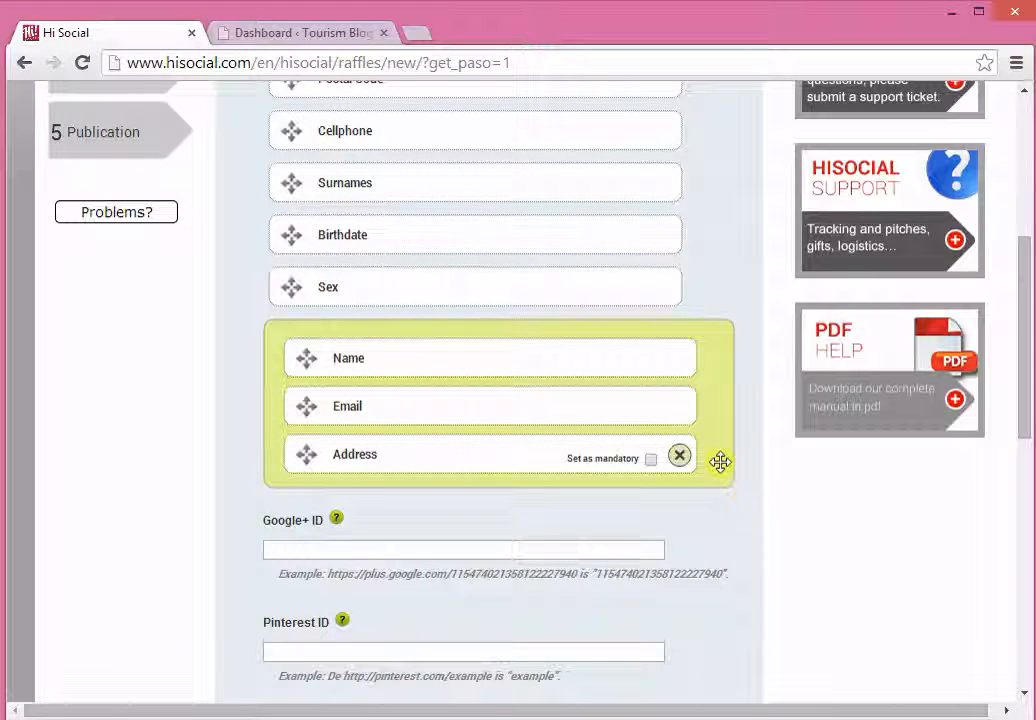
pyautogui.click(650, 459)
pyautogui.click(679, 458)
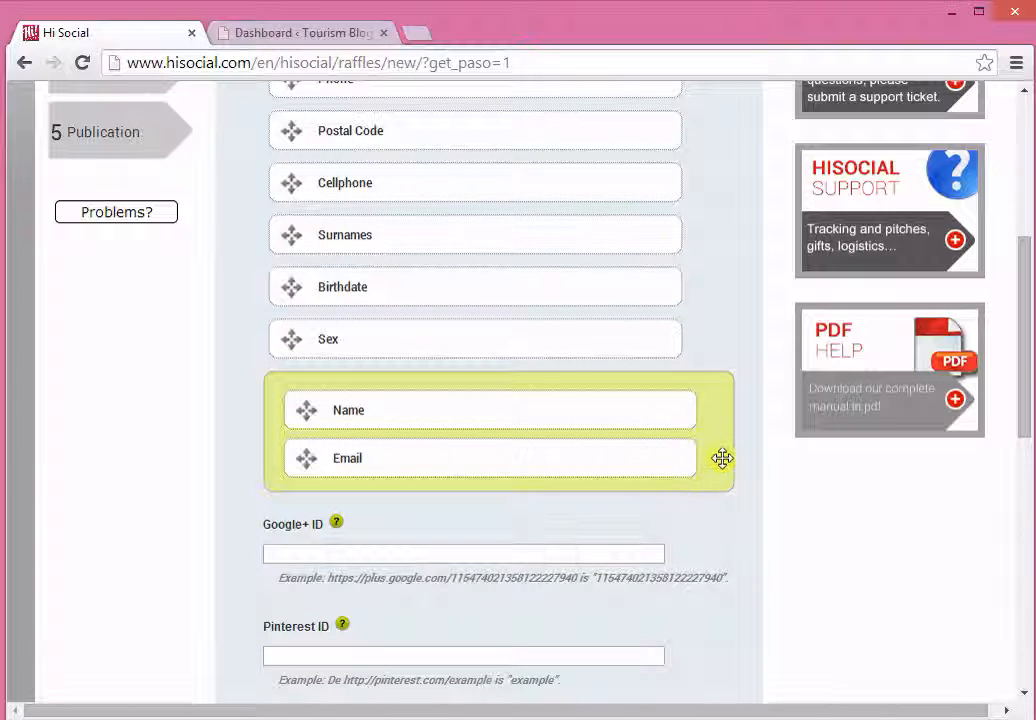
# Step: Examine the social network ID fields and the available choices for the number of winners
pyautogui.scroll(-1, 714, 495)
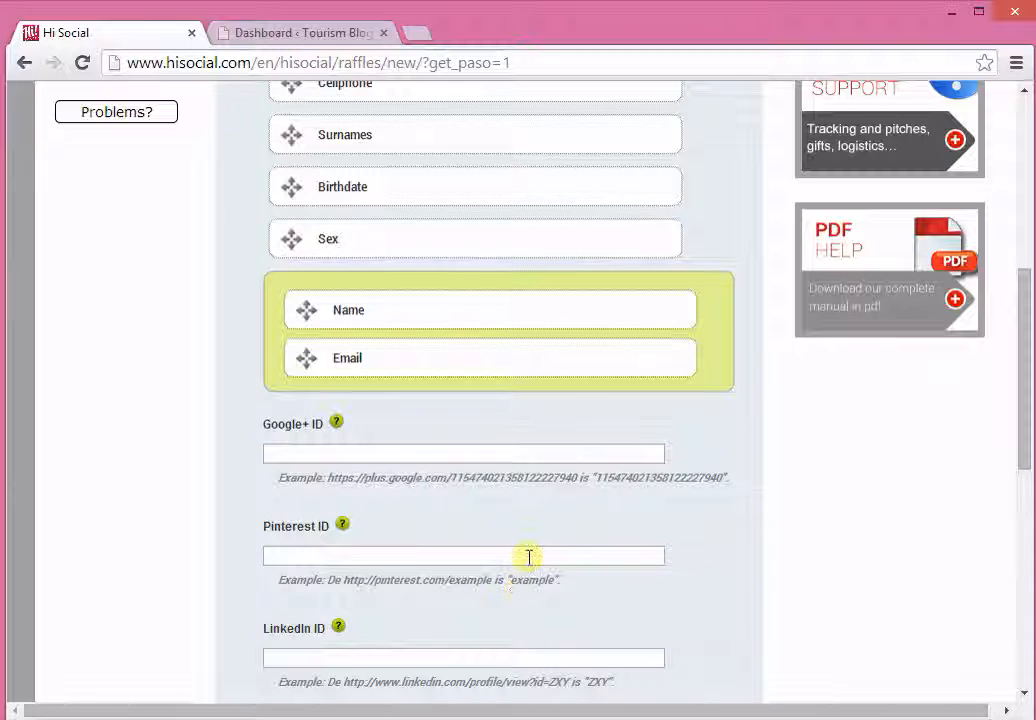
pyautogui.scroll(-3, 610, 545)
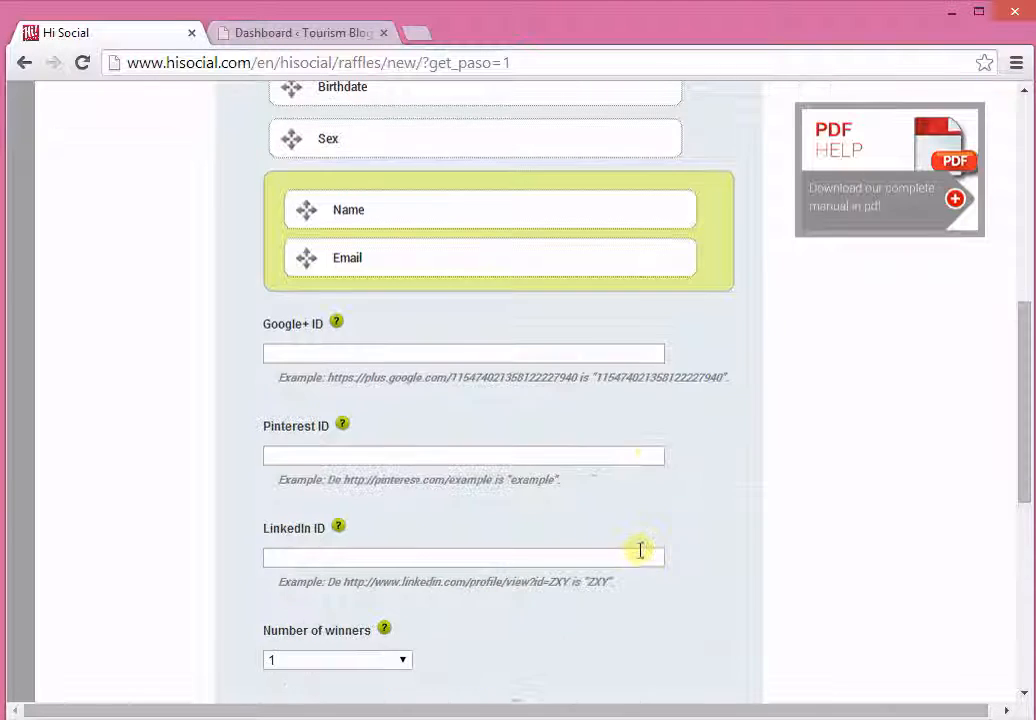
pyautogui.scroll(-1, 694, 548)
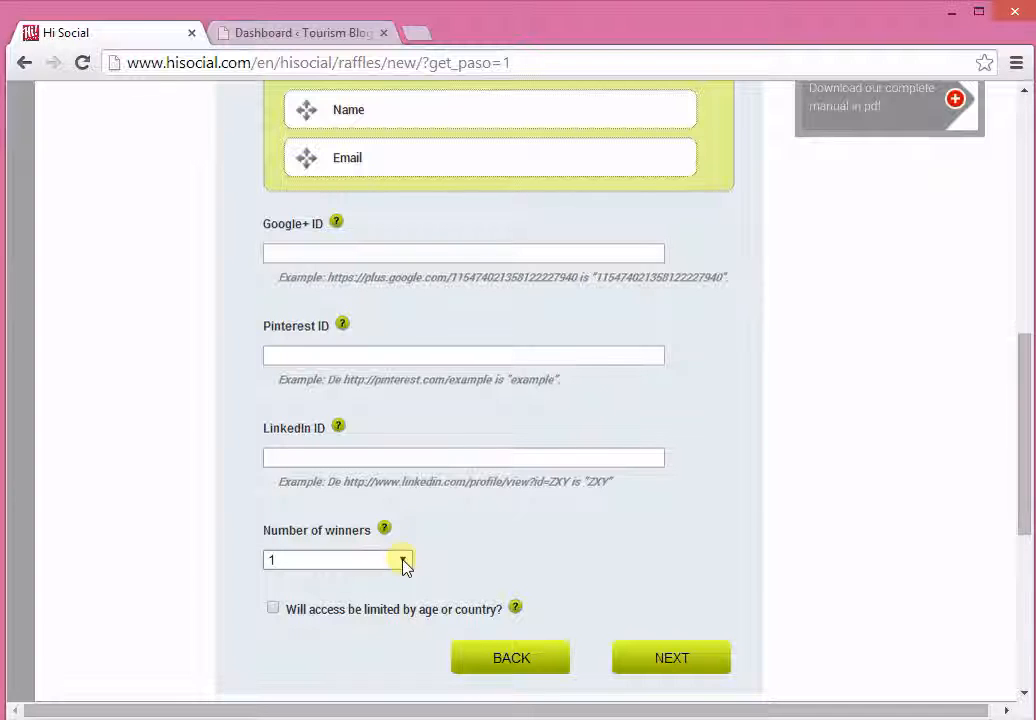
pyautogui.click(403, 562)
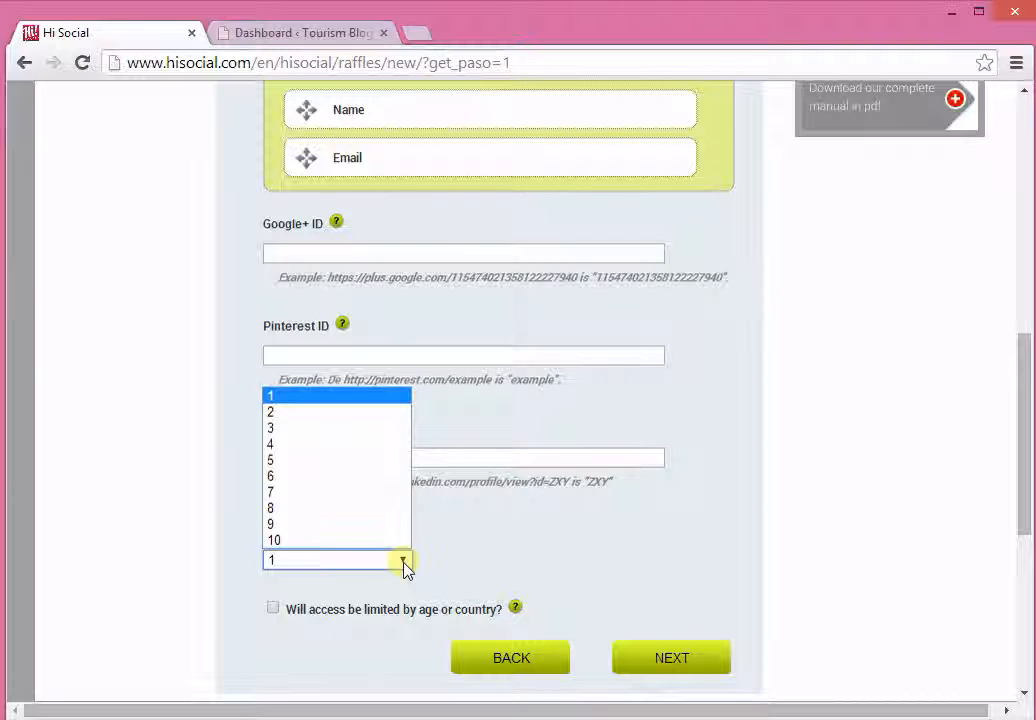
pyautogui.click(403, 562)
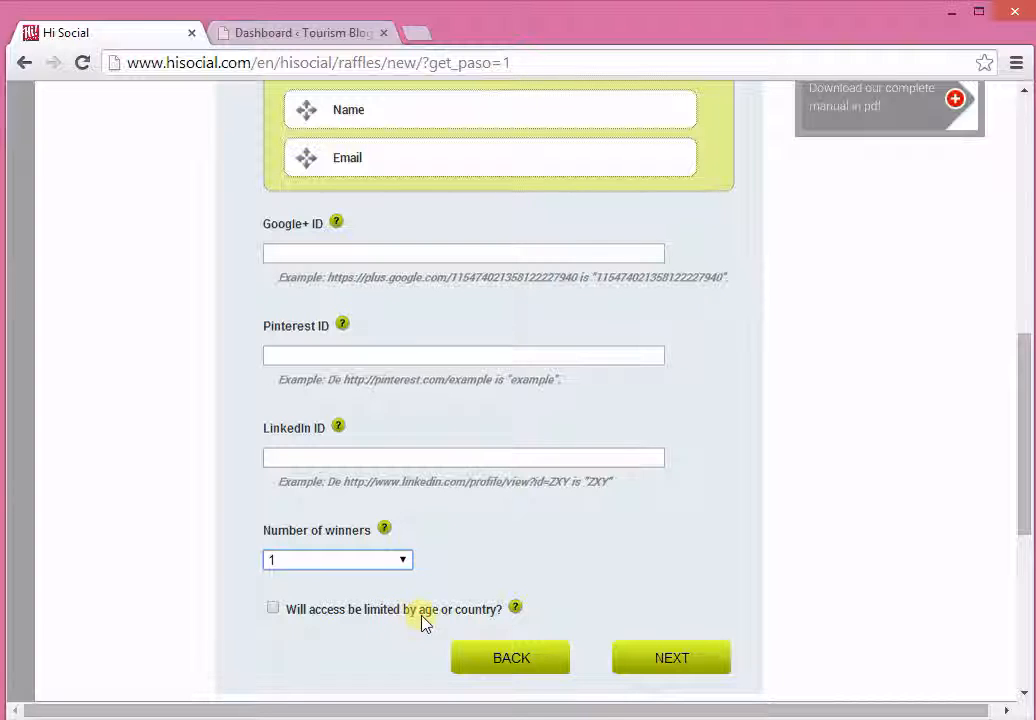
# Step: Limit access by age or country, add Spain to the accepted countries, and continue to the legal terms
pyautogui.click(273, 608)
pyautogui.scroll(-2, 237, 448)
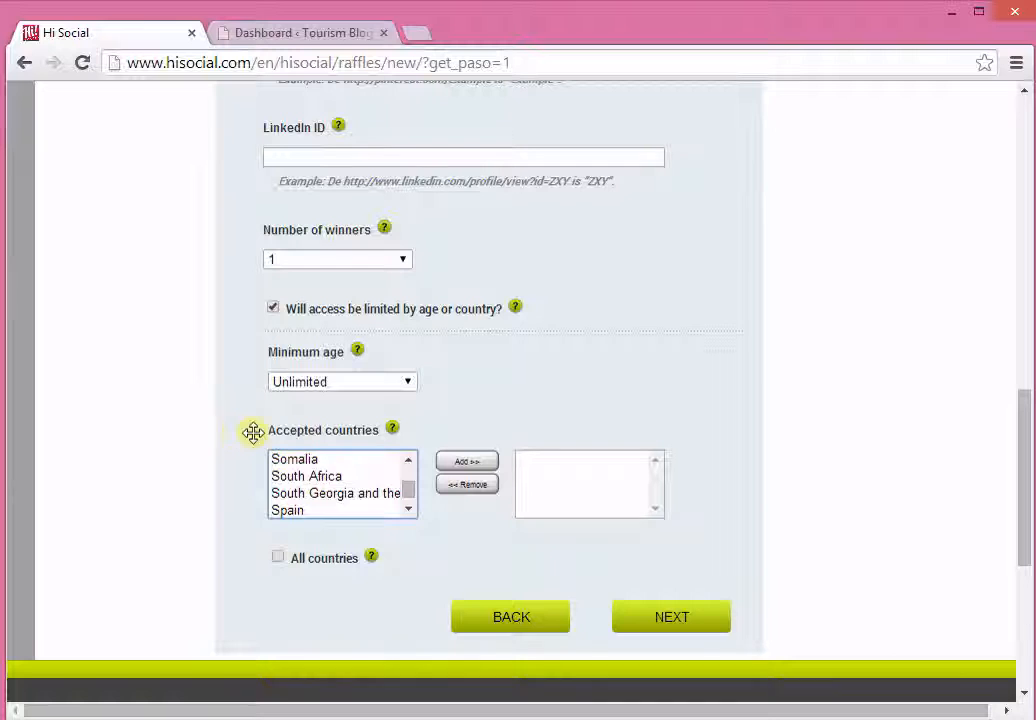
pyautogui.click(308, 511)
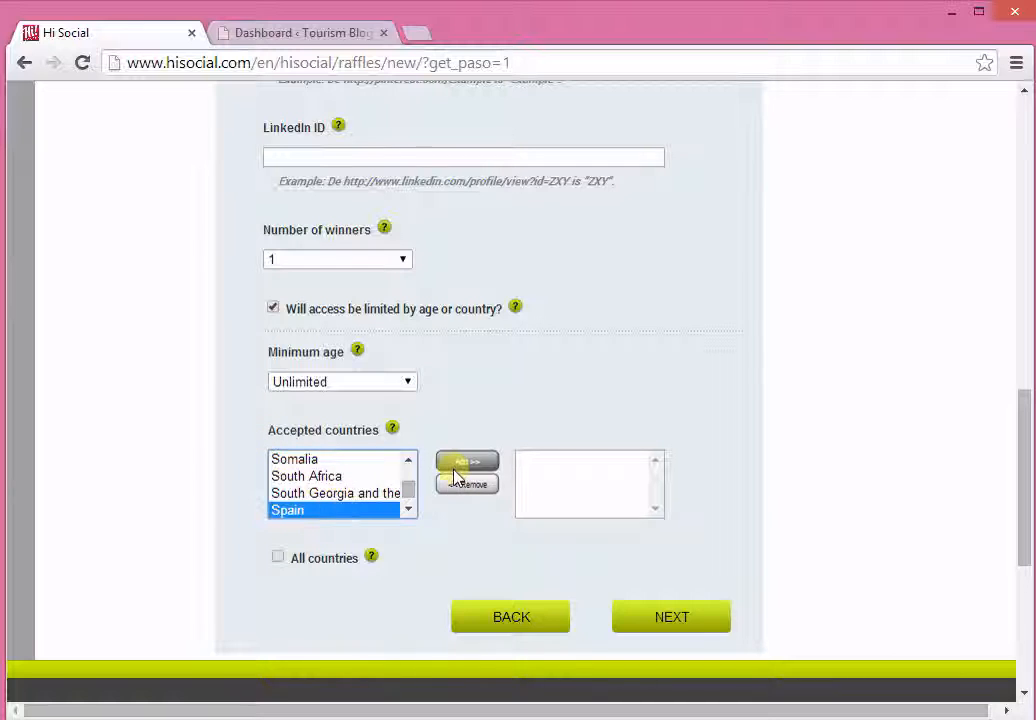
pyautogui.click(484, 464)
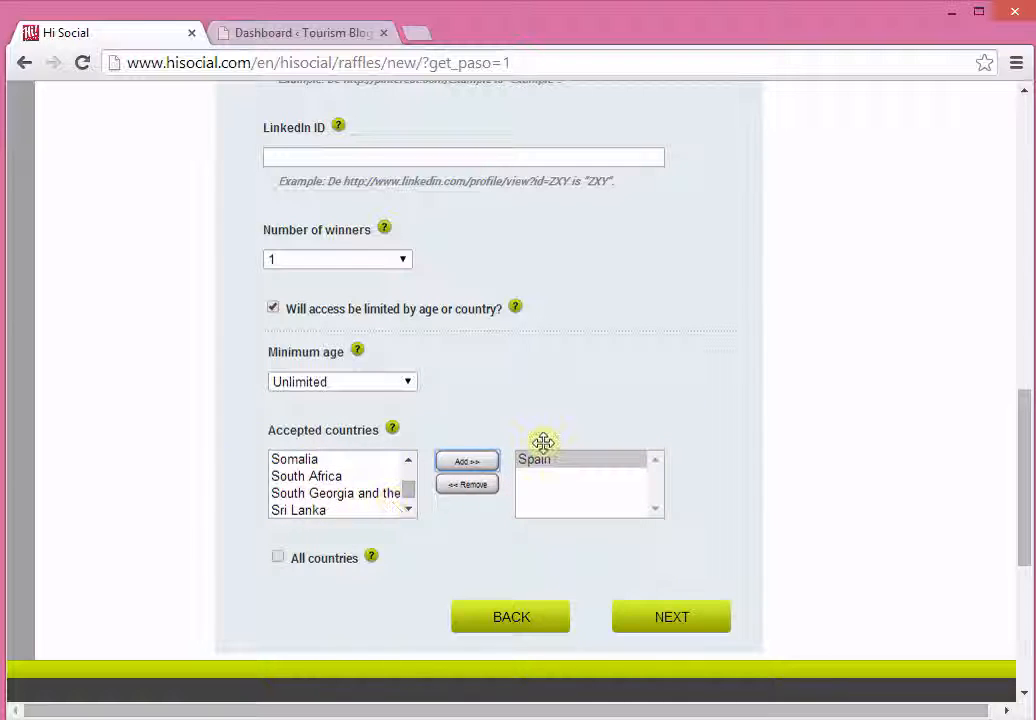
pyautogui.click(496, 461)
pyautogui.click(716, 621)
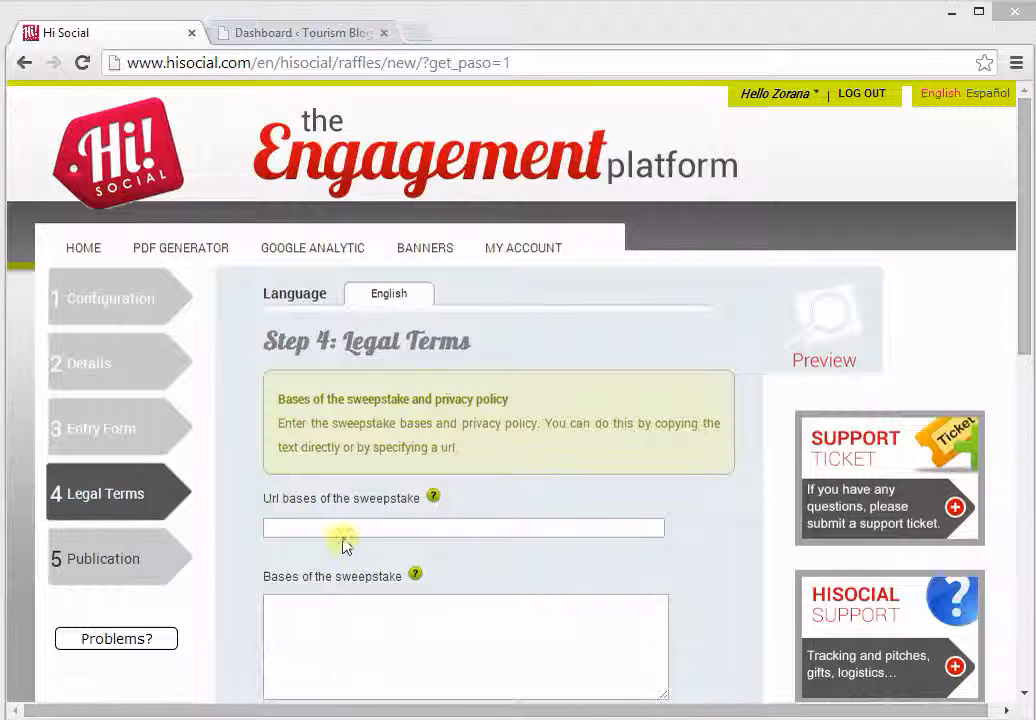
pyautogui.scroll(-1, 343, 545)
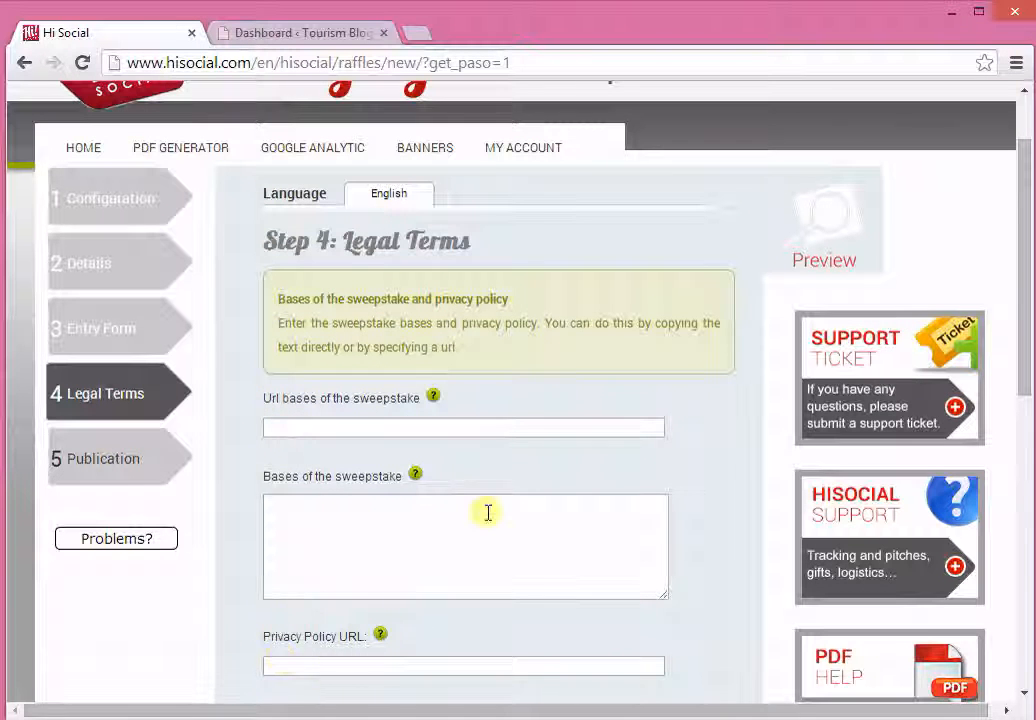
pyautogui.click(345, 518)
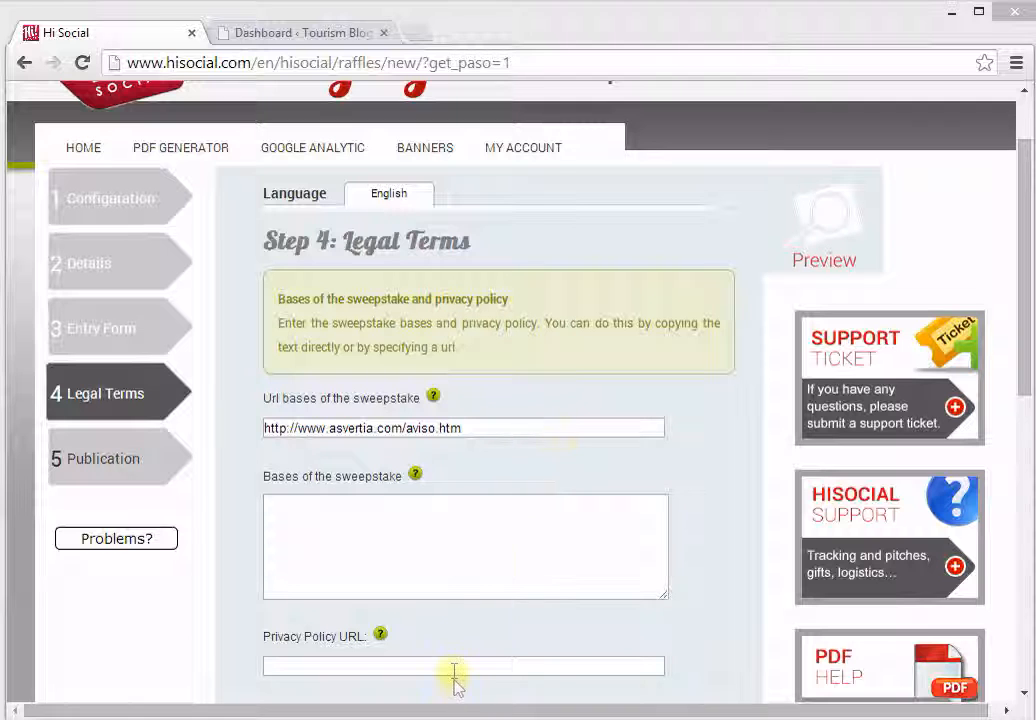
pyautogui.click(492, 664)
pyautogui.write('http://www.asvertia.com/privacidad.htm')
pyautogui.scroll(-4, 712, 590)
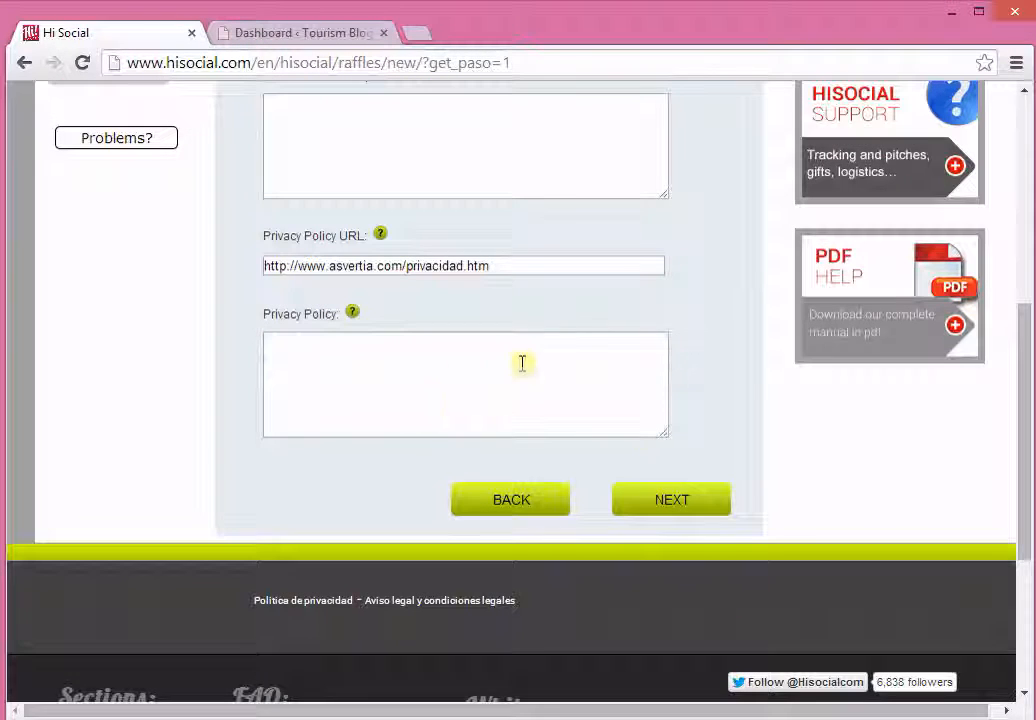
pyautogui.click(667, 502)
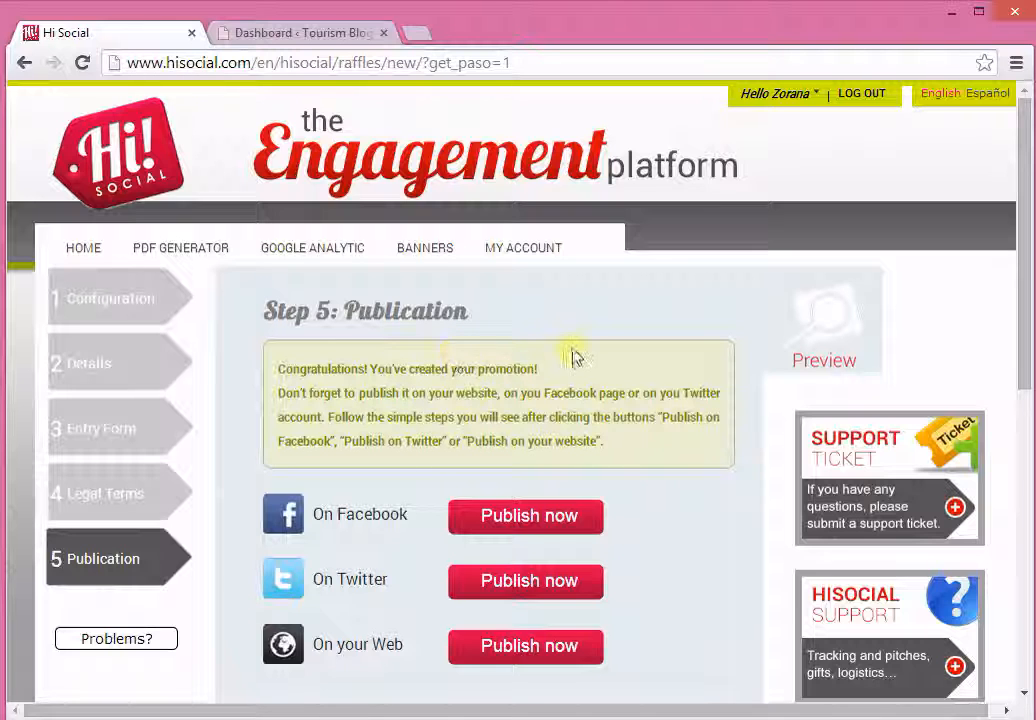
# Step: Choose to publish the promotion on your own website and copy the complete iframe embed code
pyautogui.scroll(-1, 688, 500)
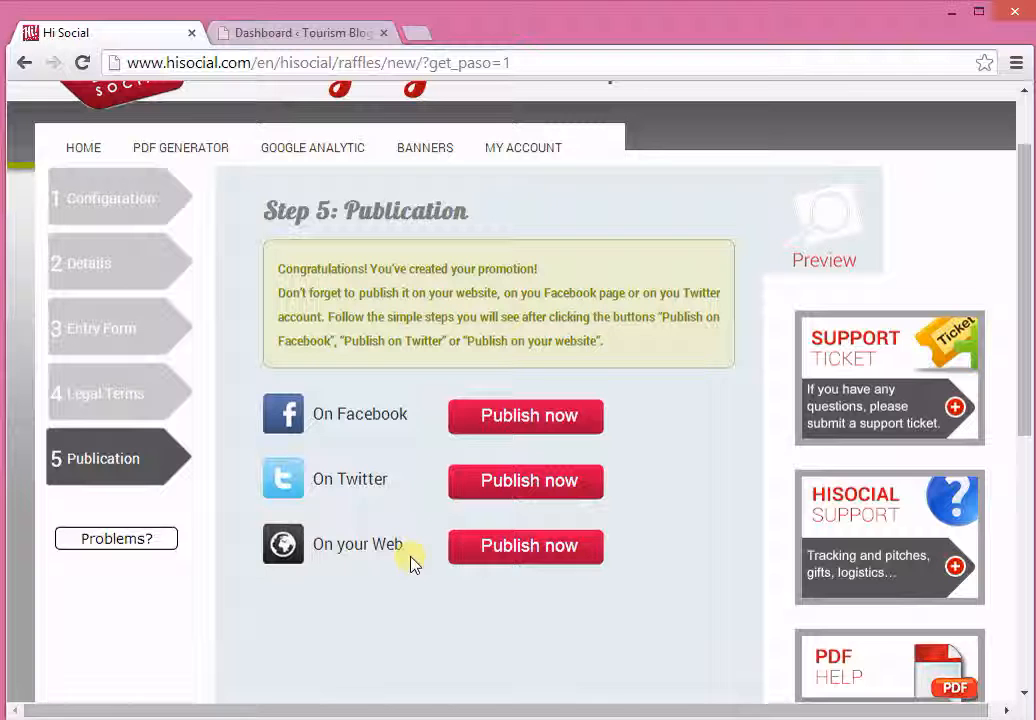
pyautogui.click(576, 555)
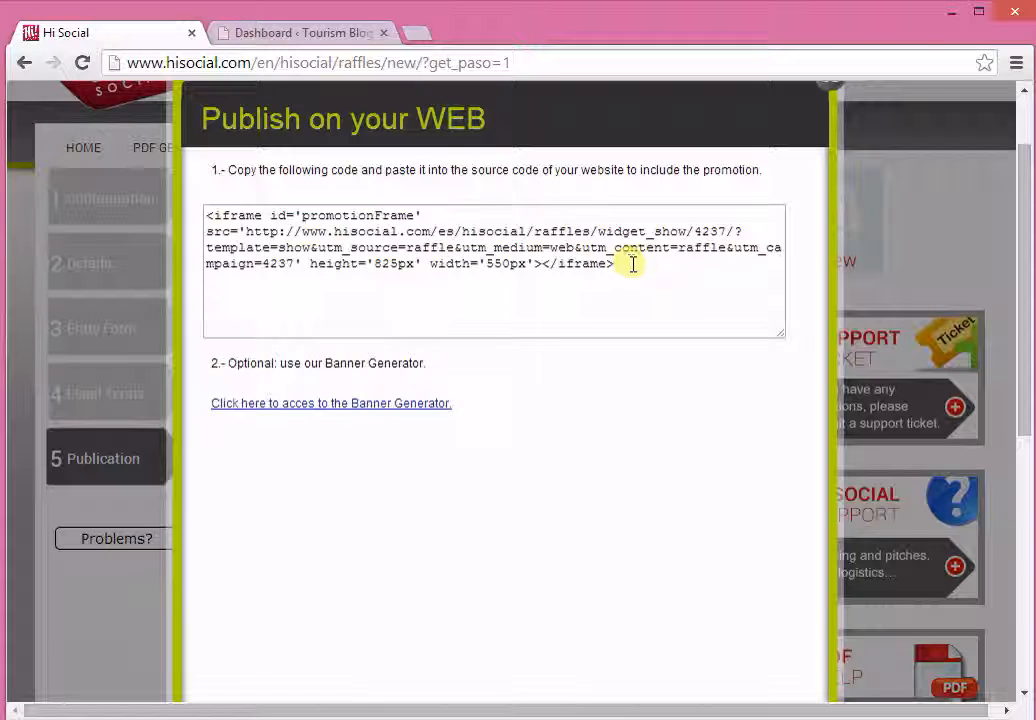
pyautogui.moveTo(629, 261); pyautogui.dragTo(150, 200)
pyautogui.hotkey('ctrl', 'c')
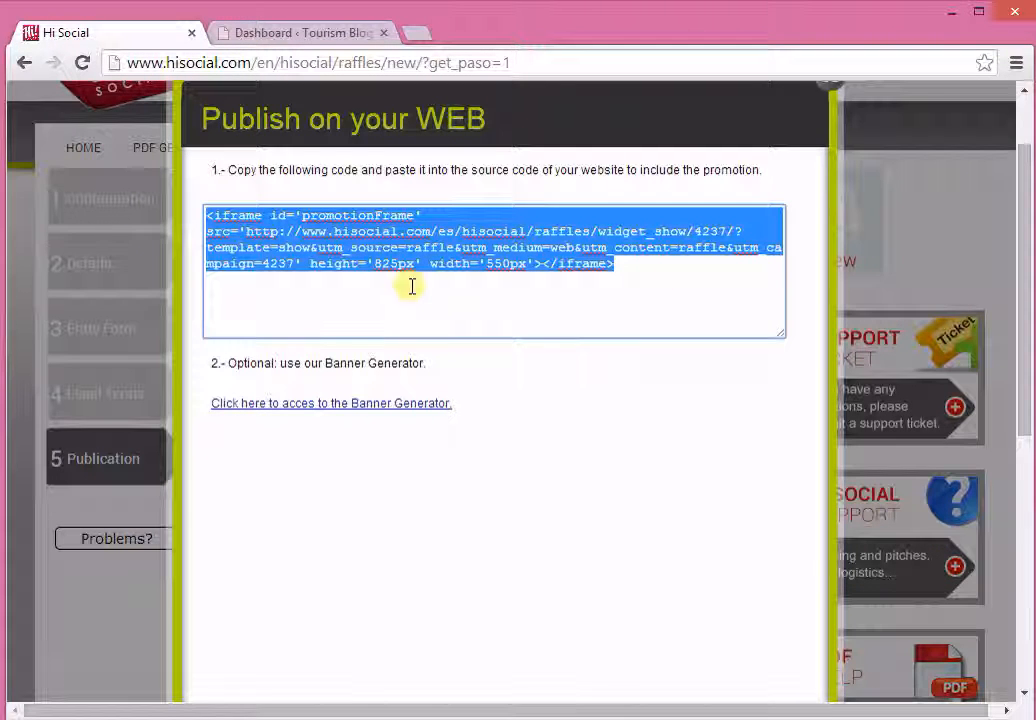
# Step: Switch to the Tourism Blog's WordPress dashboard and create a new post titled "Sweepstake" with the iframe code pasted in text mode
pyautogui.click(287, 37)
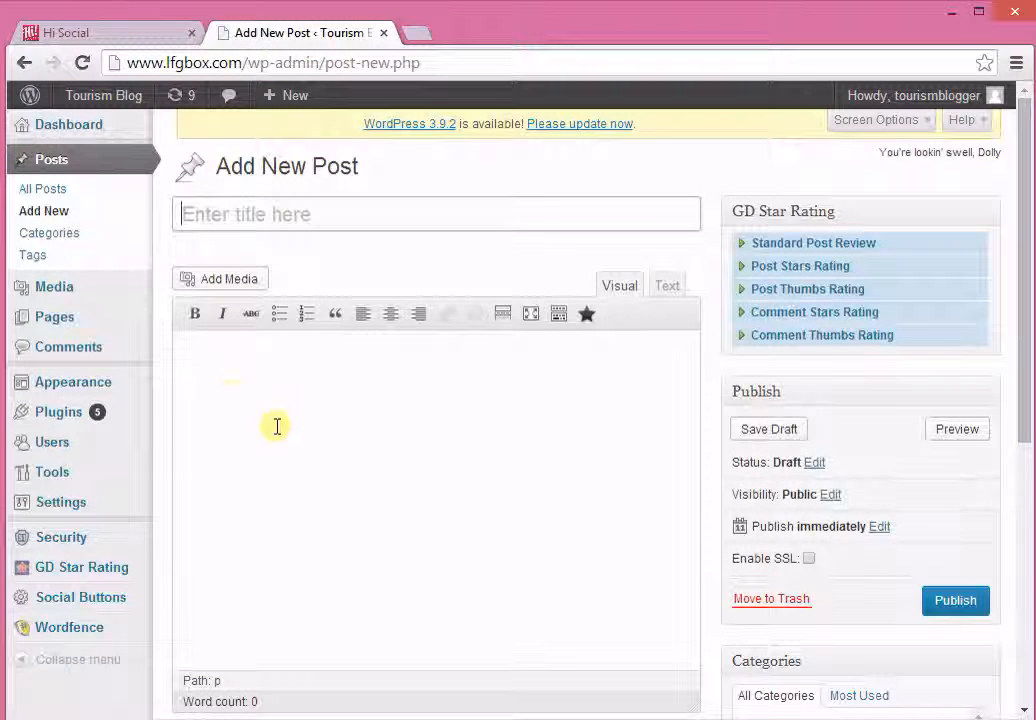
pyautogui.click(668, 287)
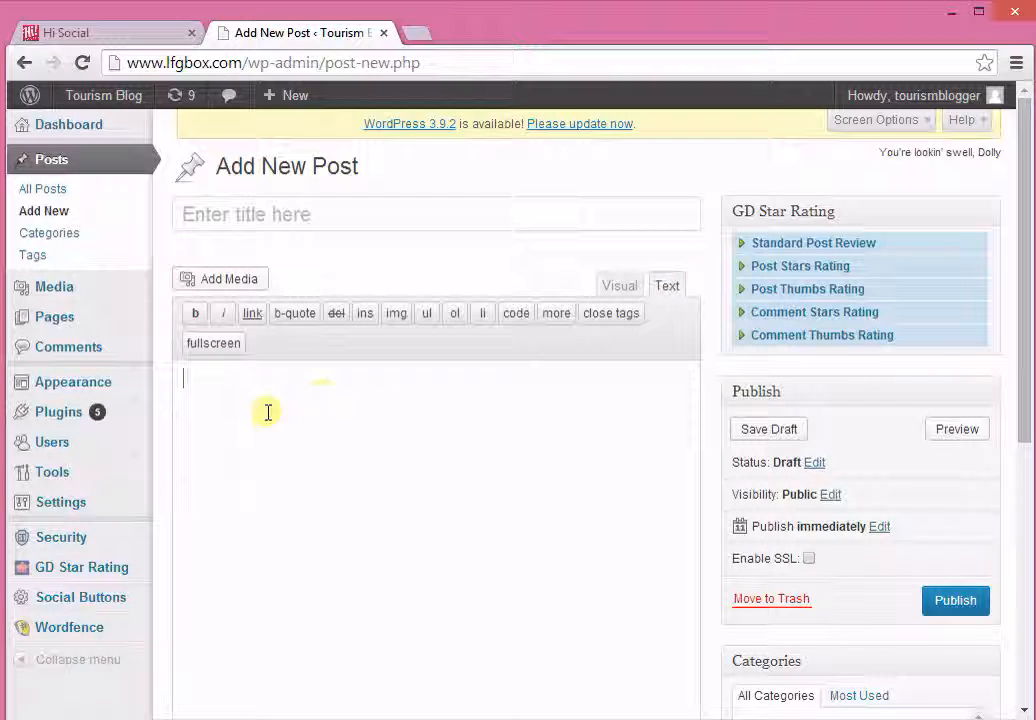
pyautogui.click(363, 401)
pyautogui.hotkey('ctrl', 'v')
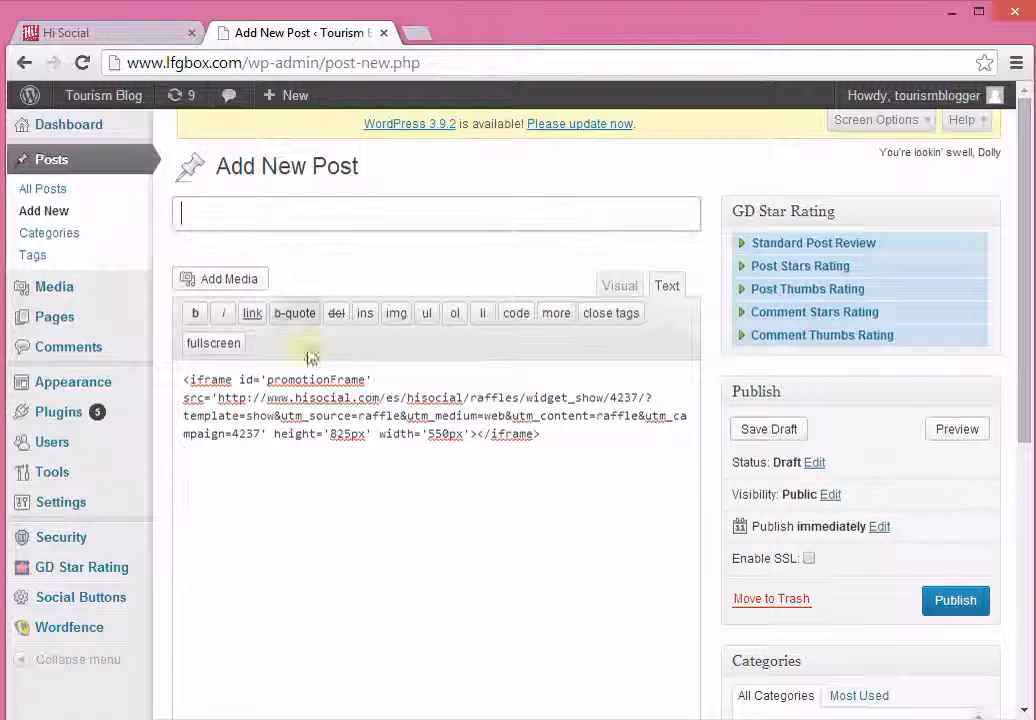
pyautogui.click(349, 206)
pyautogui.write('Sweepstake')
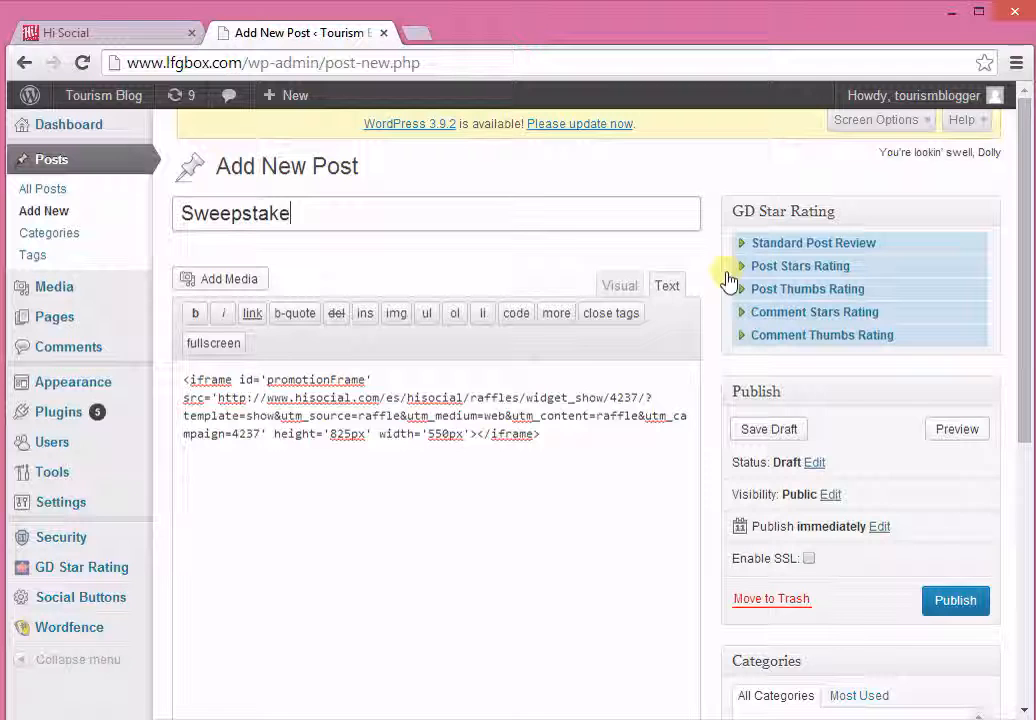
# Step: Preview the post in a new browser tab and choose to join the embedded sweepstake
pyautogui.rightClick(945, 438)
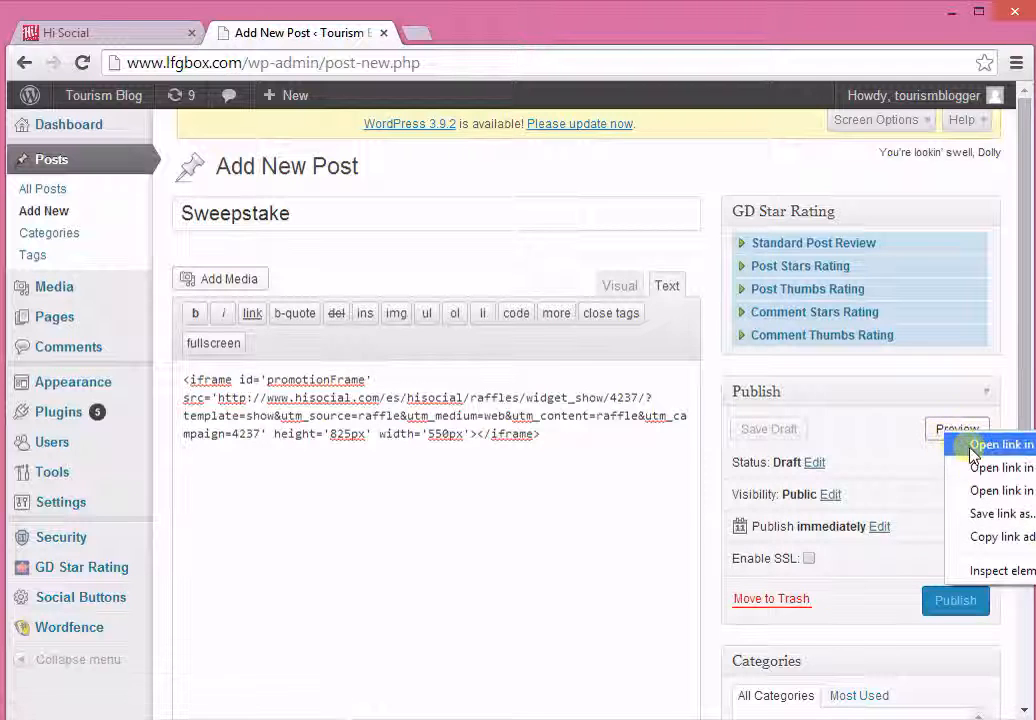
pyautogui.click(998, 444)
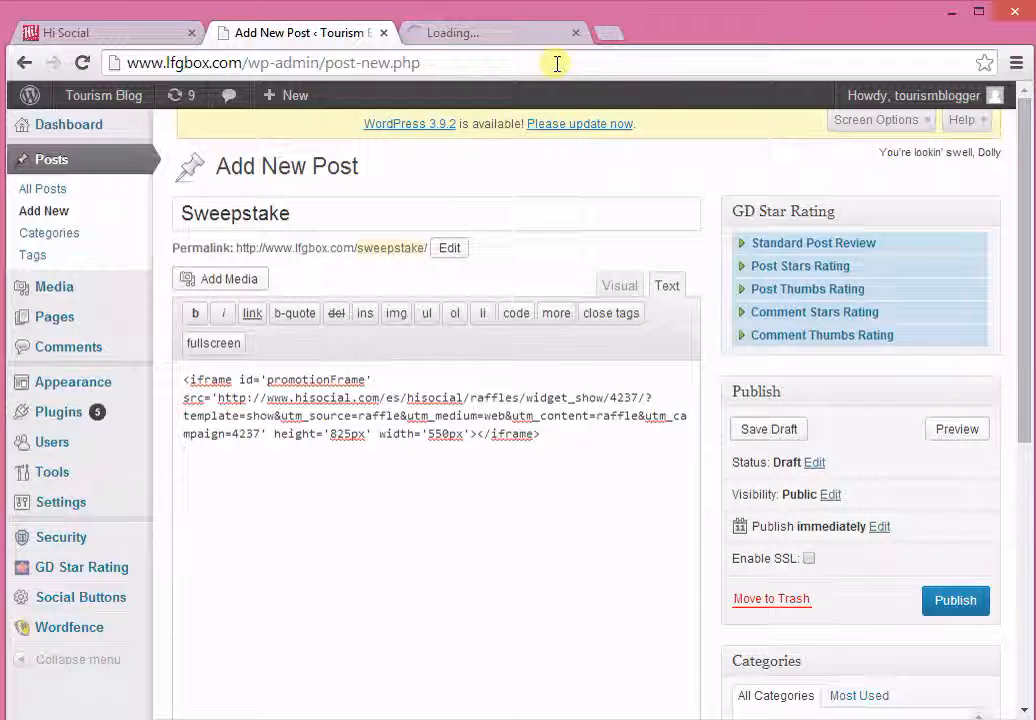
pyautogui.click(509, 36)
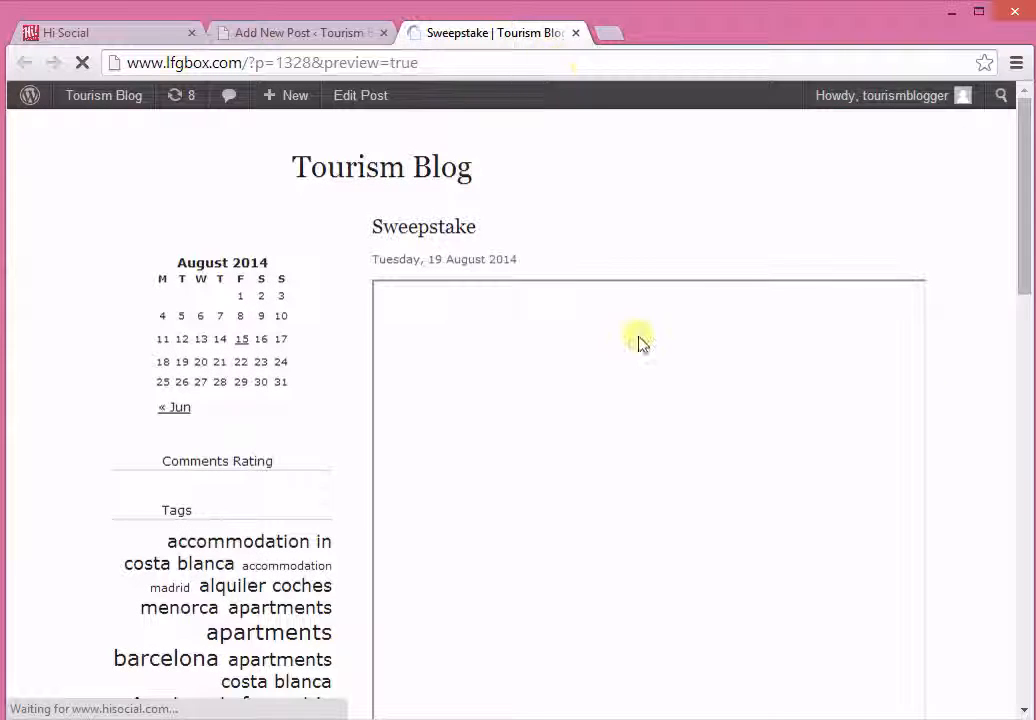
pyautogui.scroll(-2, 795, 420)
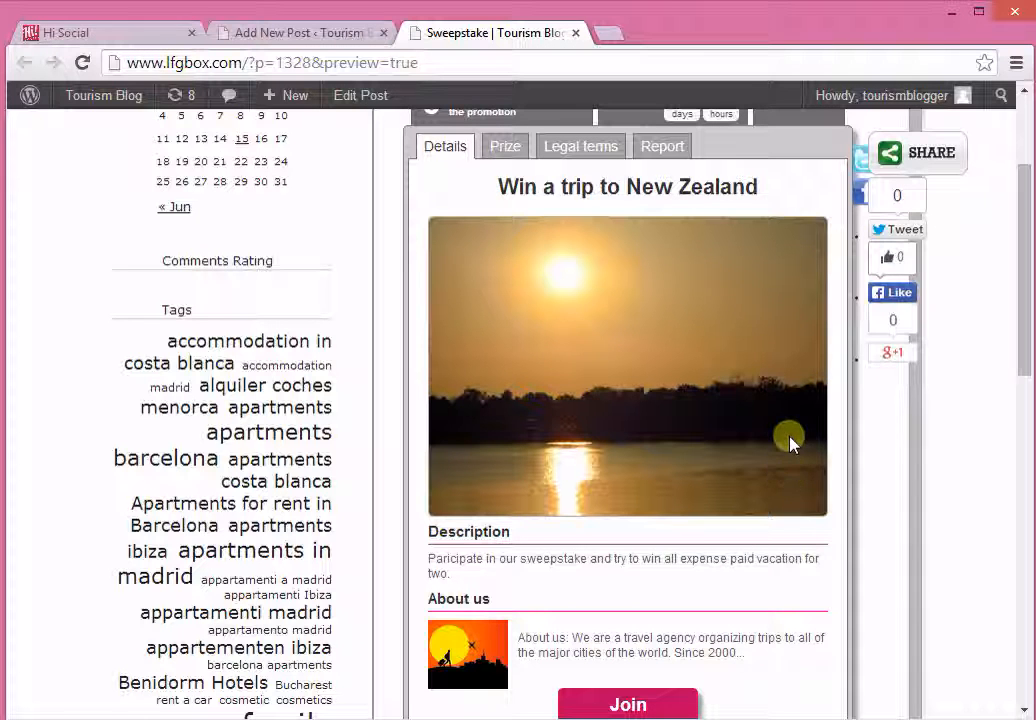
pyautogui.click(652, 702)
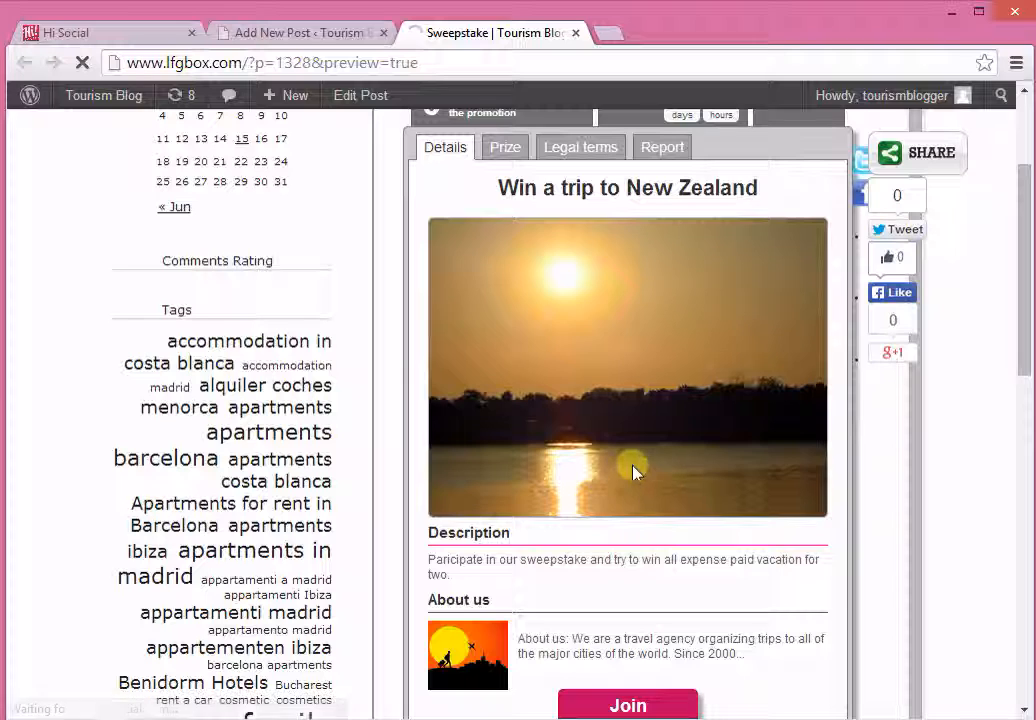